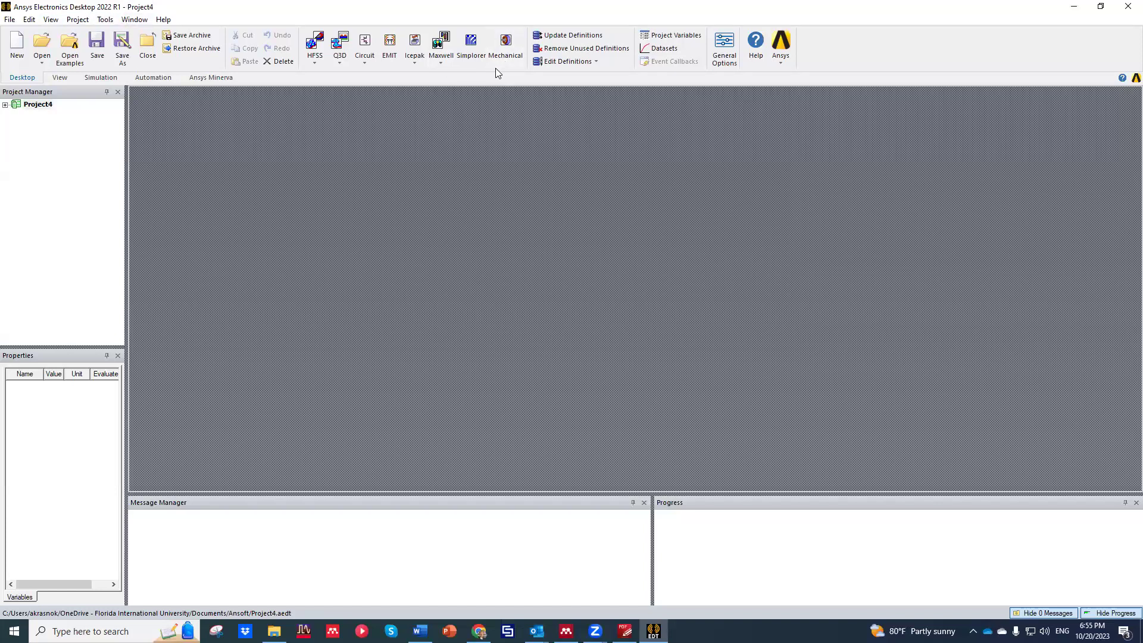
Insert a new Maxwell 3D design into the project.
click(446, 52)
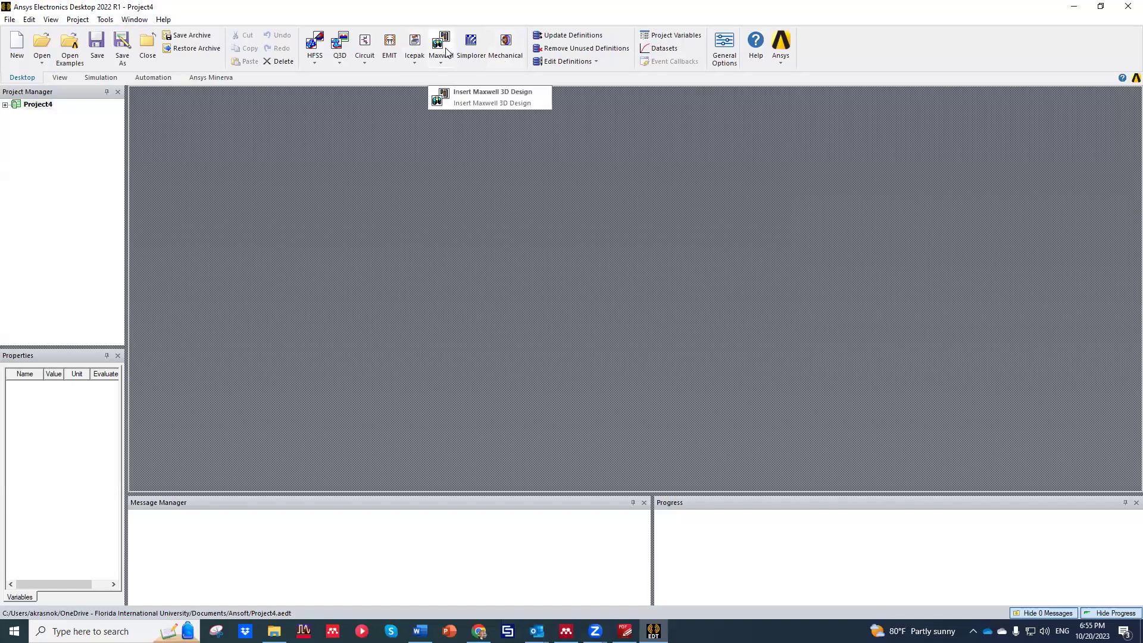
click(446, 39)
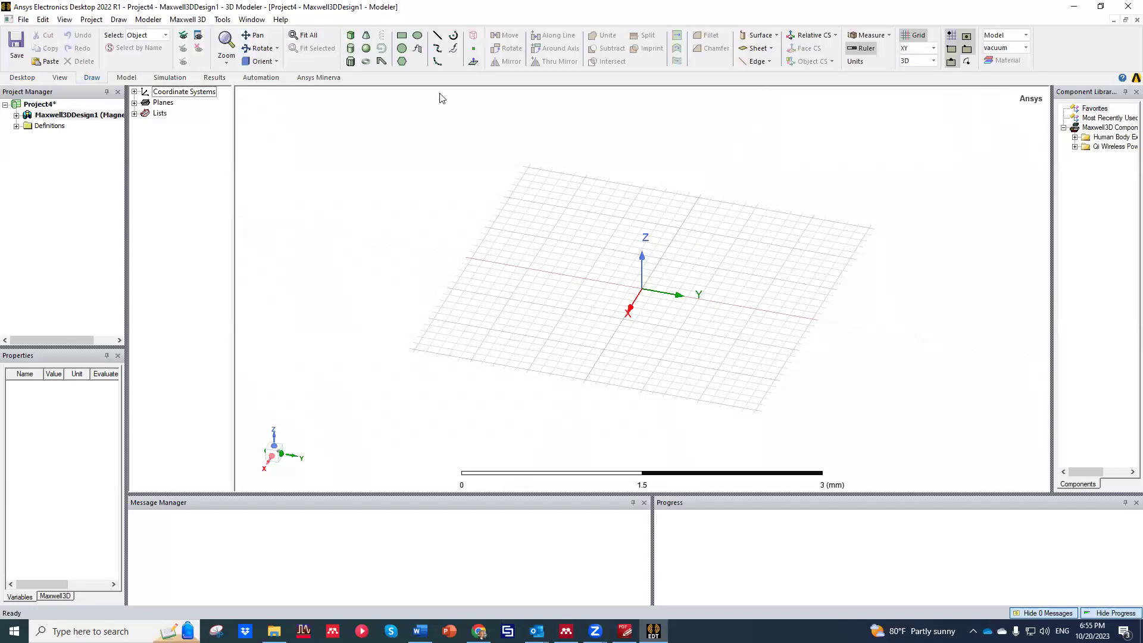
alt+drag(524, 255, 723, 340)
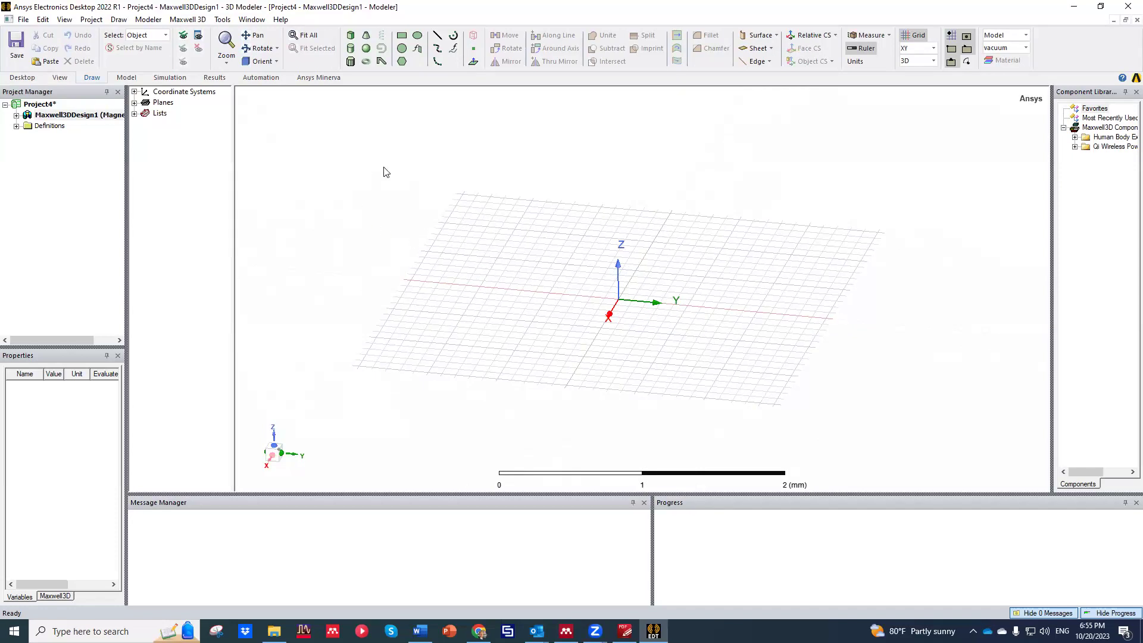
scroll(479, 237, up, 1)
alt+drag(479, 236, 510, 337)
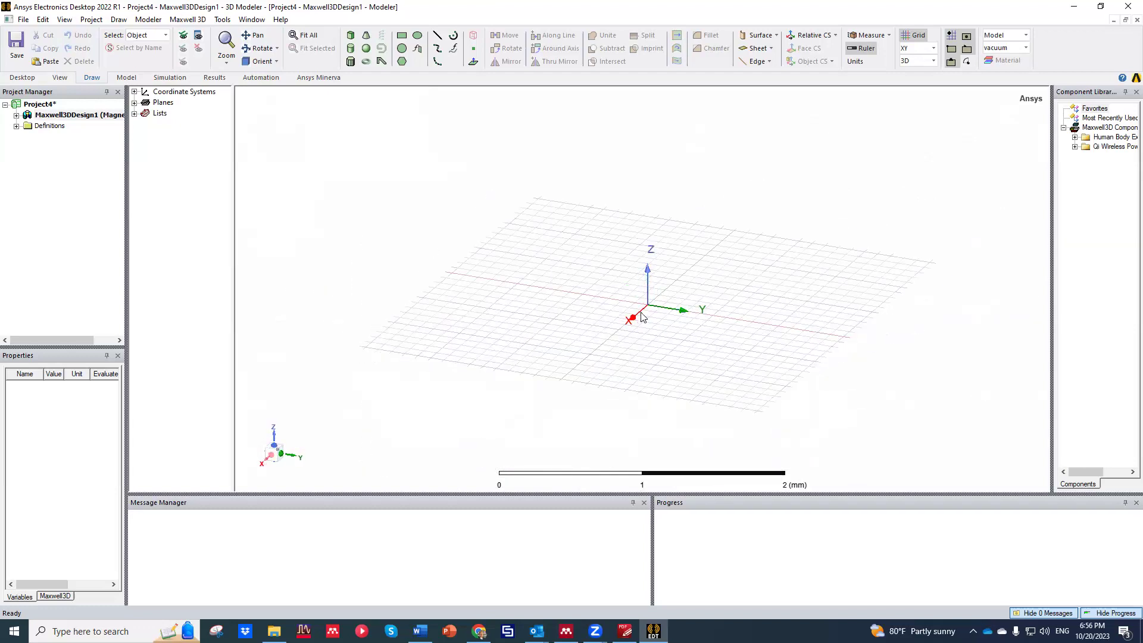
scroll(516, 280, up, 3)
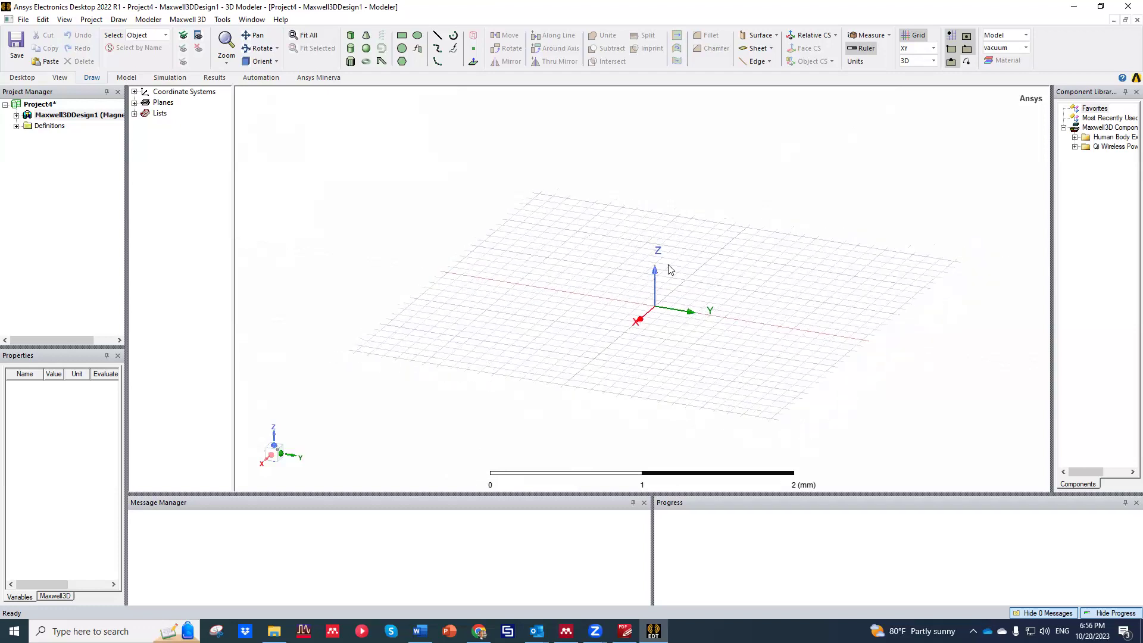
scroll(539, 235, down, 2)
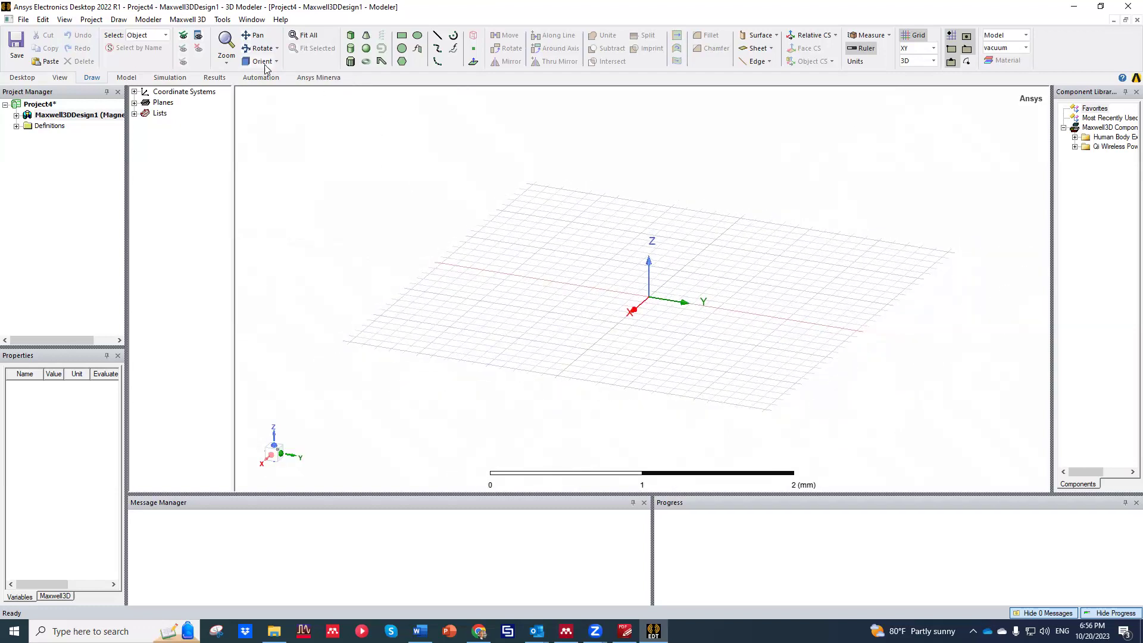
Set the Maxwell 3D design's solution type to Electrostatic.
click(192, 22)
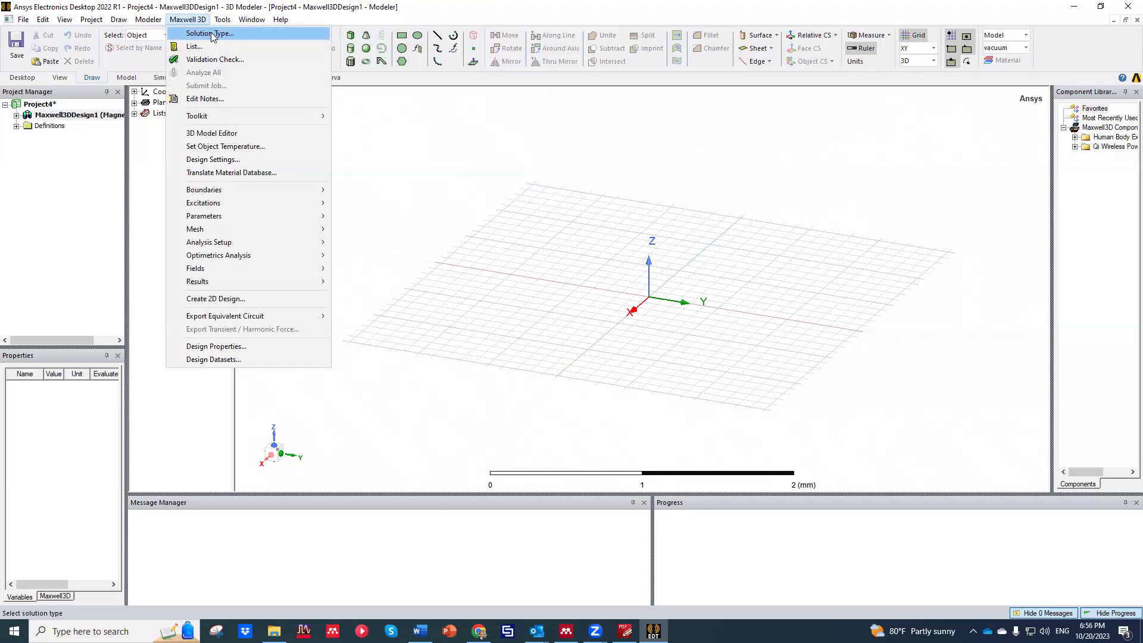
click(211, 34)
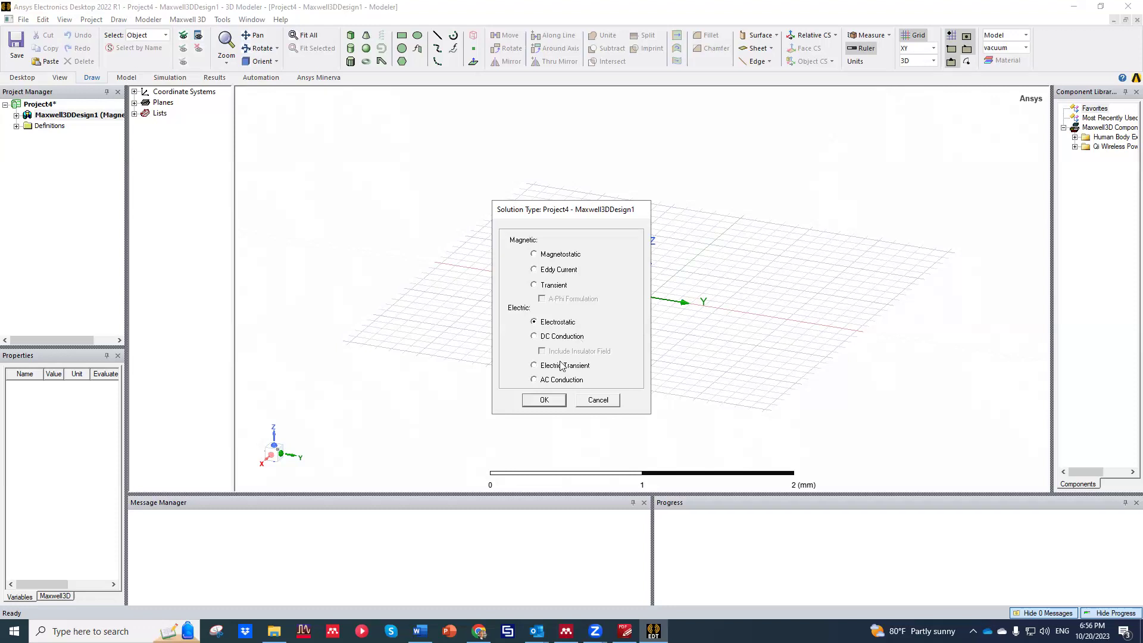
click(544, 400)
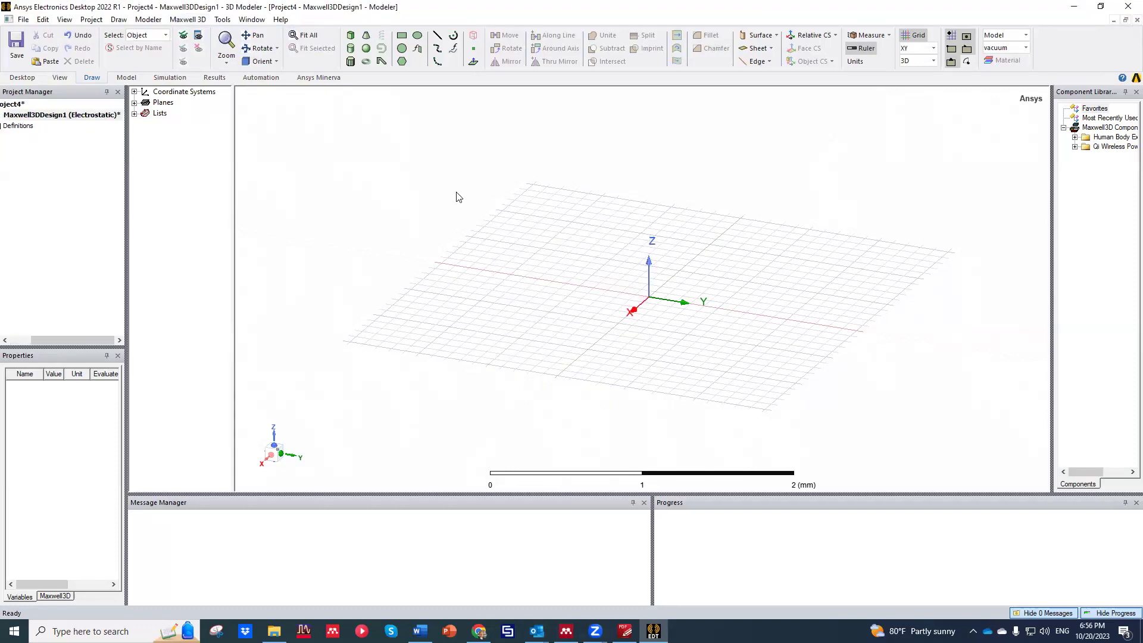
Save the project as Project4 on the Desktop, overwriting the existing file.
click(16, 46)
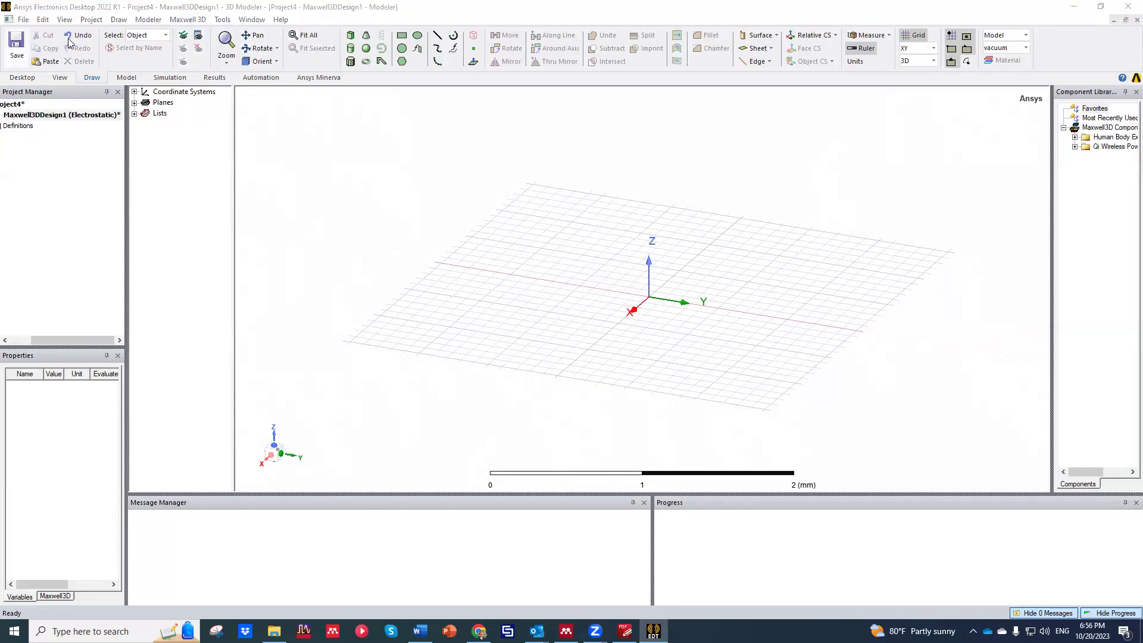
click(634, 478)
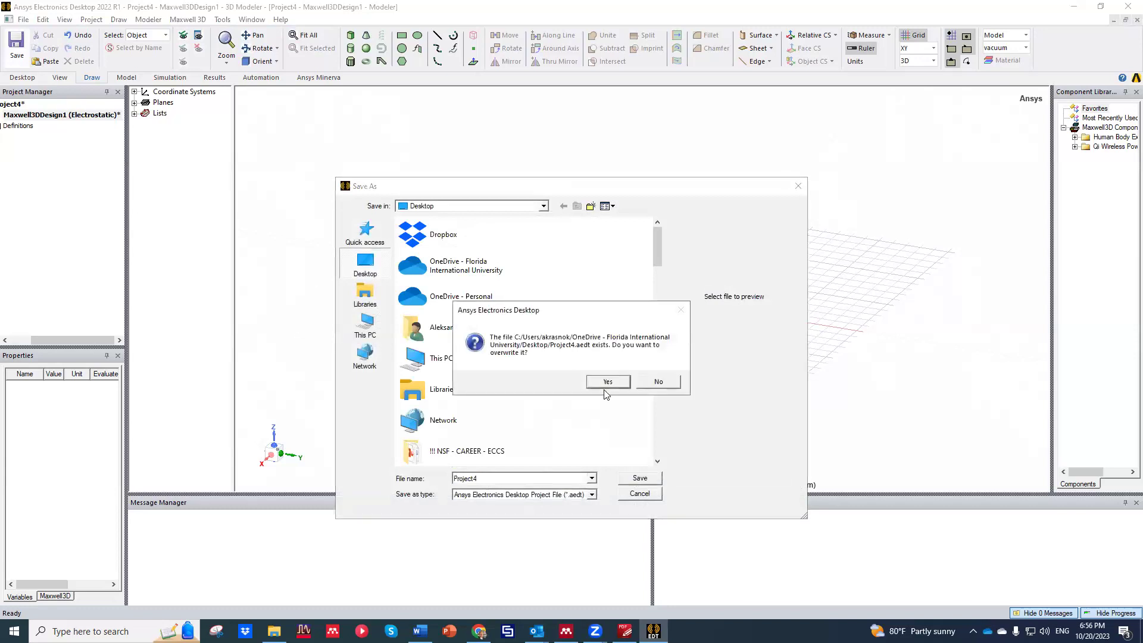
click(610, 383)
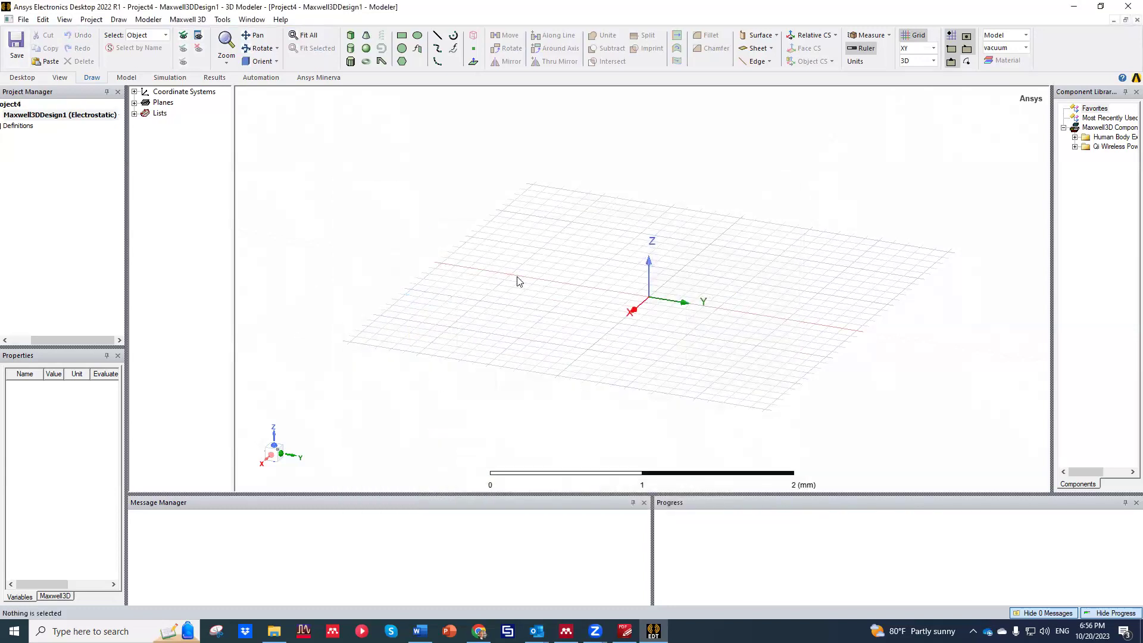
Draw a sphere centred at the origin with a radius of about 0.14 mm.
click(367, 51)
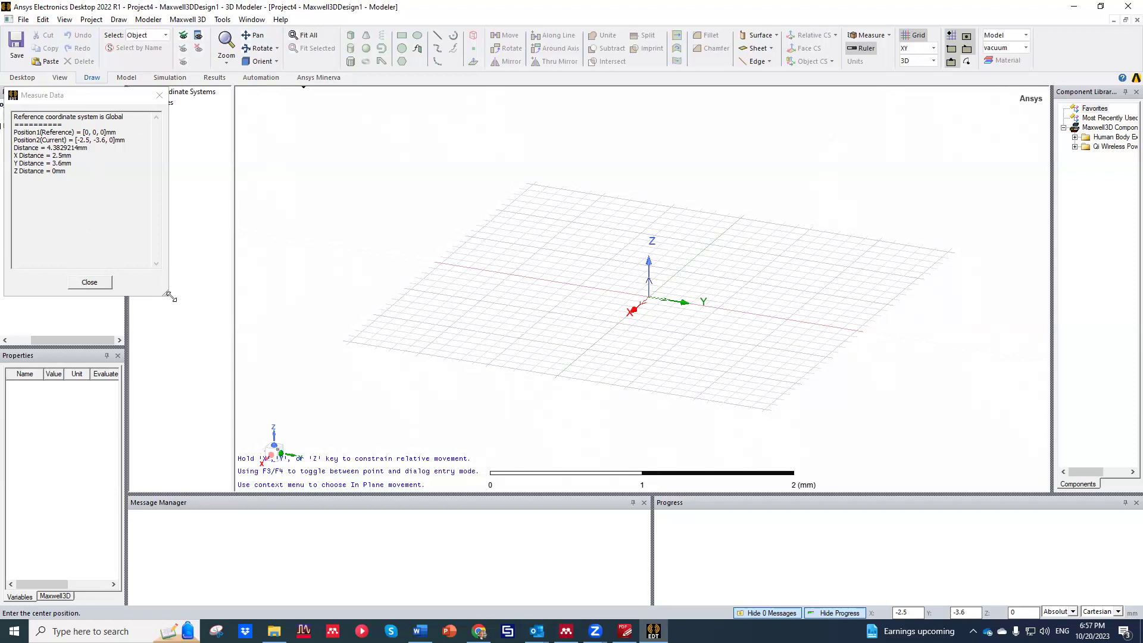
click(650, 298)
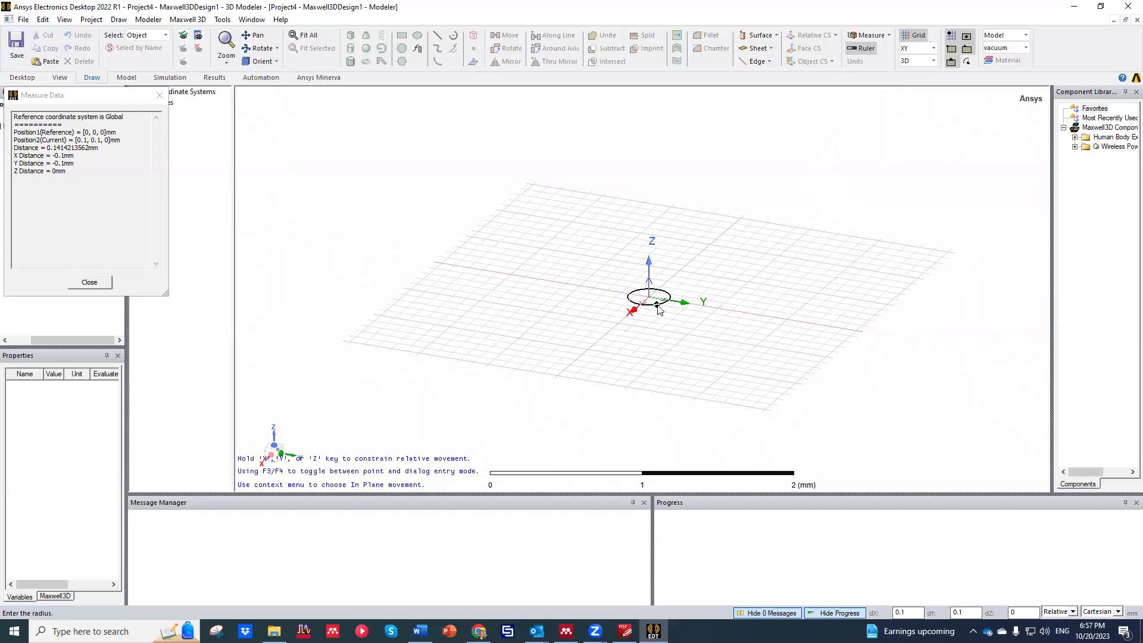
click(658, 307)
alt+drag(544, 273, 659, 315)
alt+drag(723, 363, 626, 304)
scroll(626, 304, up, 1)
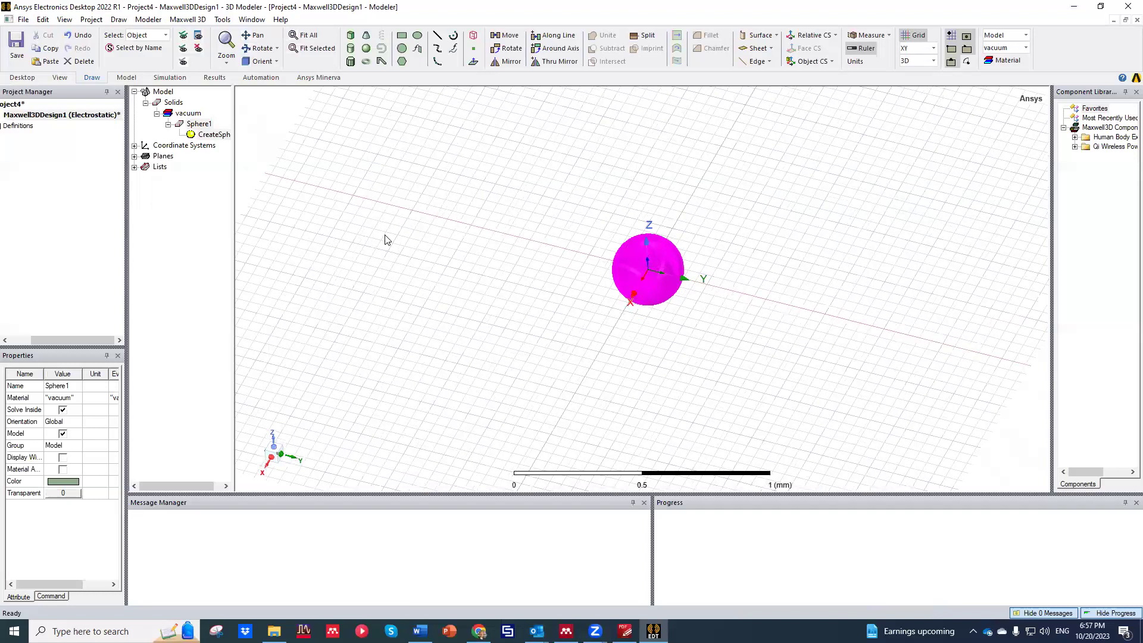
Set the sphere's radius to 10 mm in its creation properties.
double_click(216, 138)
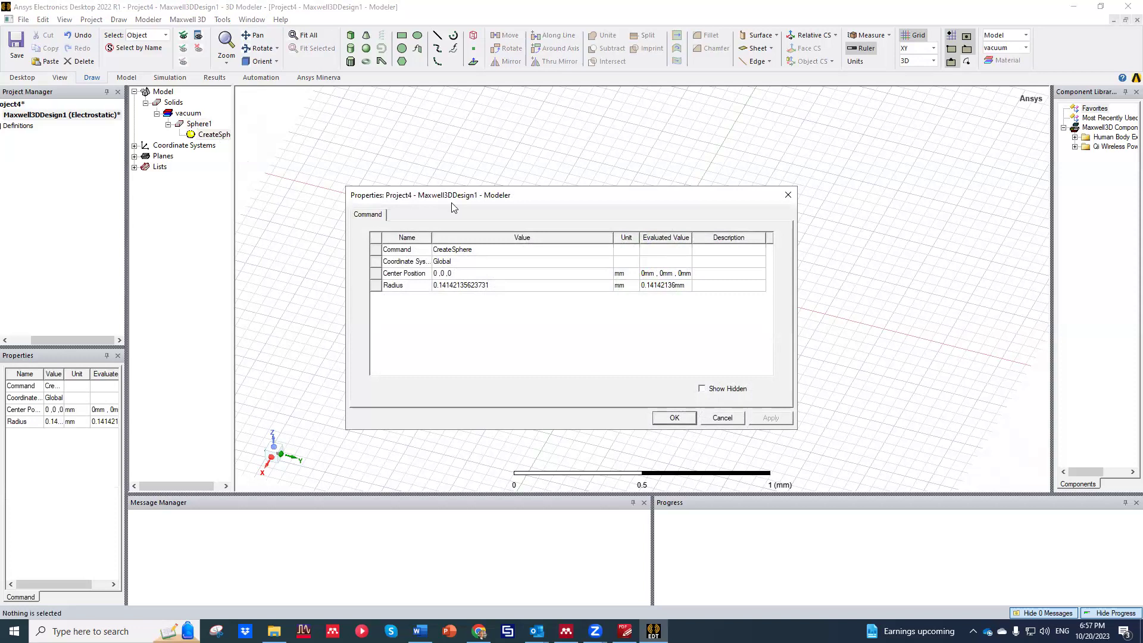
drag(479, 199, 331, 178)
click(354, 264)
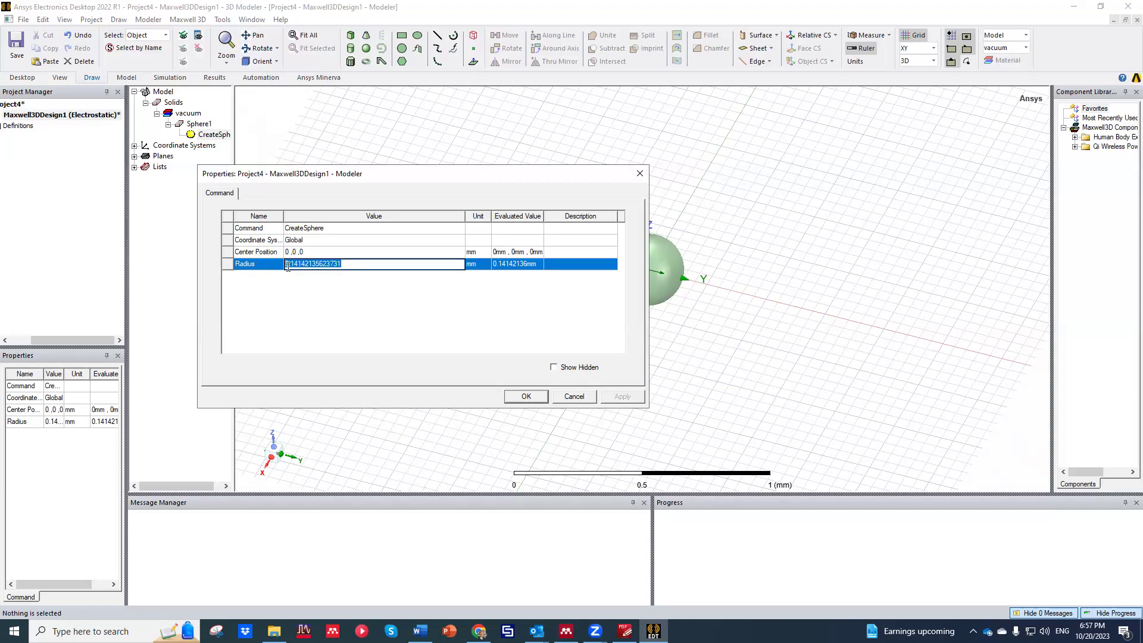
text(10)
click(526, 399)
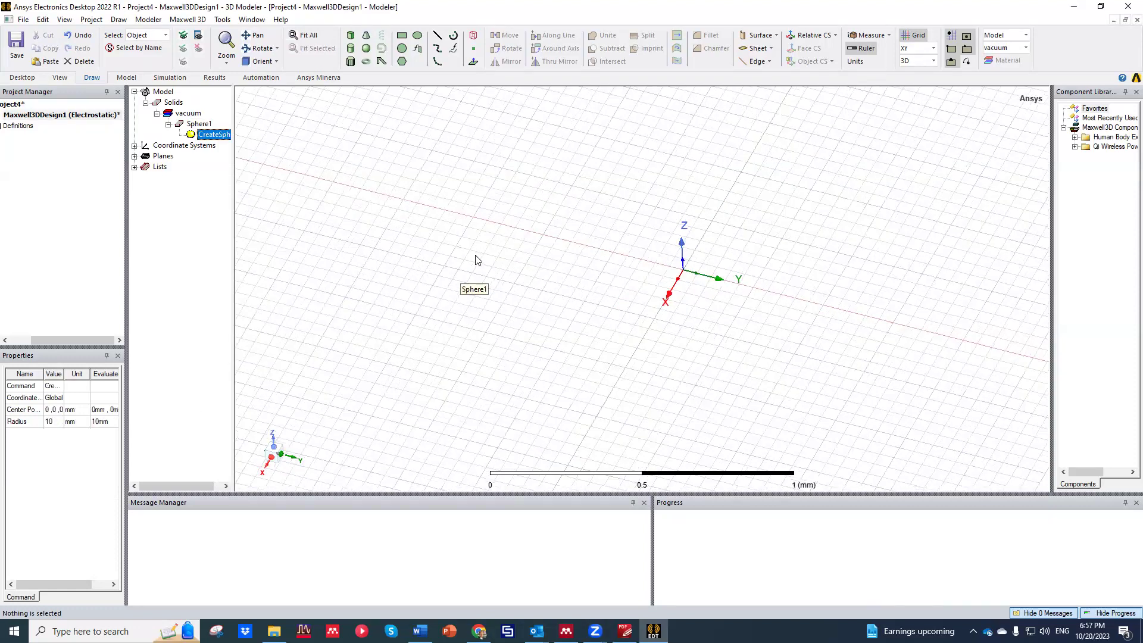
scroll(492, 256, down, 10)
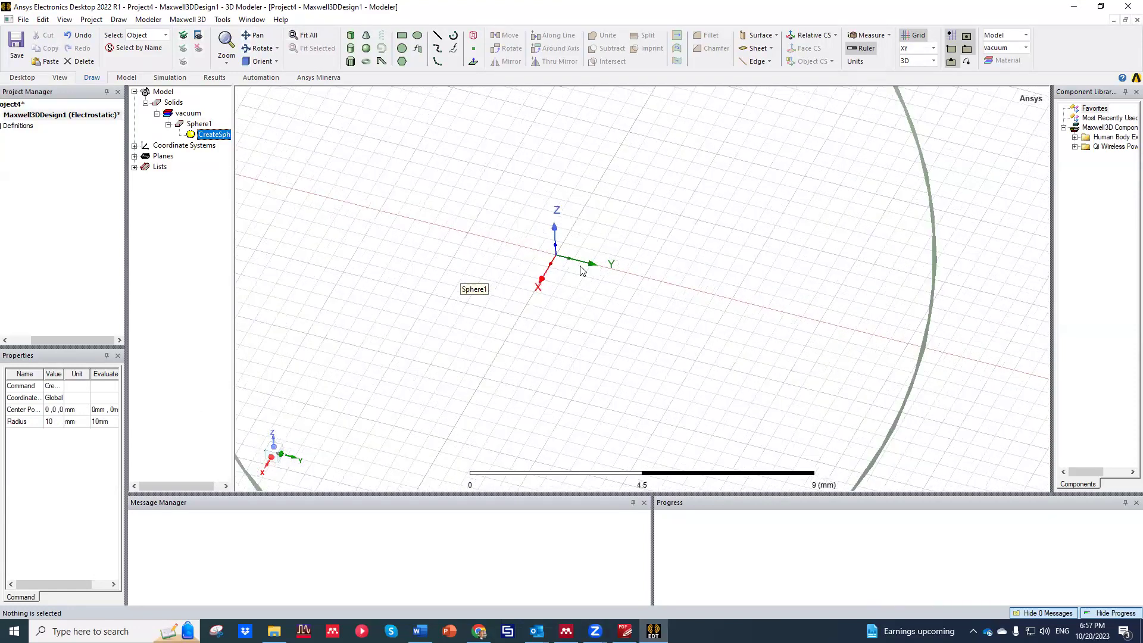
scroll(723, 262, down, 5)
click(493, 230)
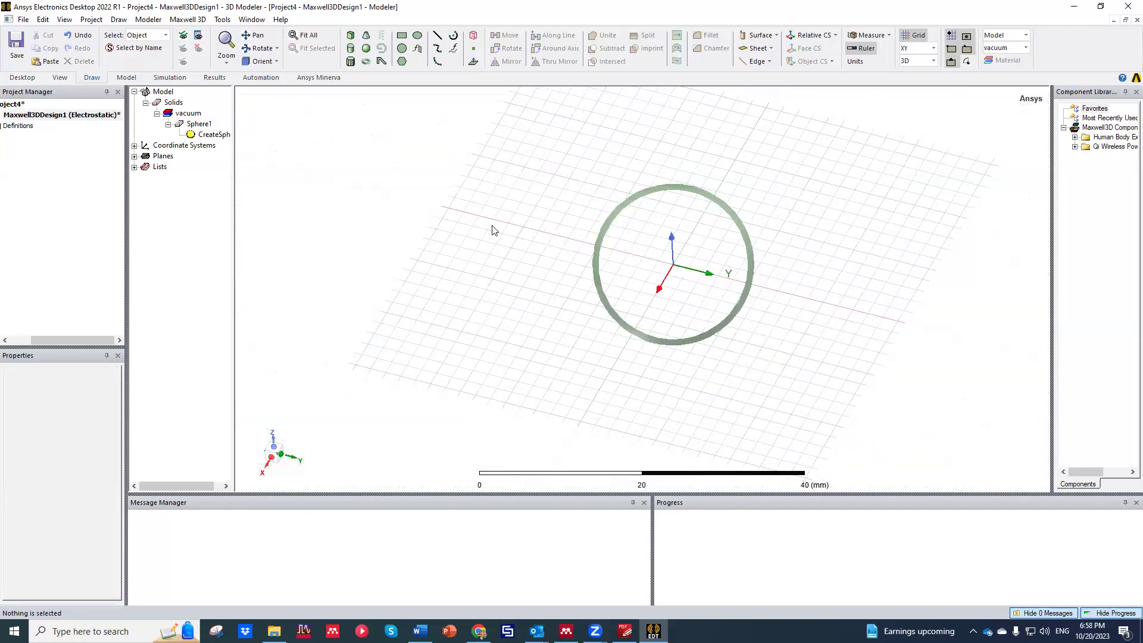
scroll(513, 306, up, 1)
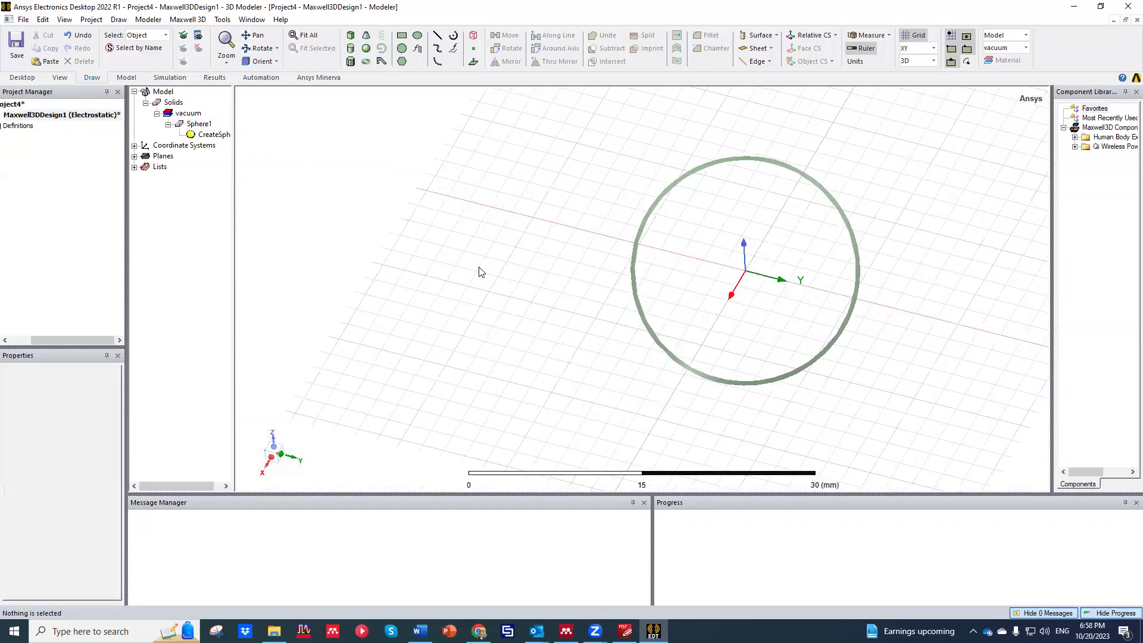
Create a region around the sphere, padded similarly in all directions with an absolute offset of 100 mm.
click(473, 37)
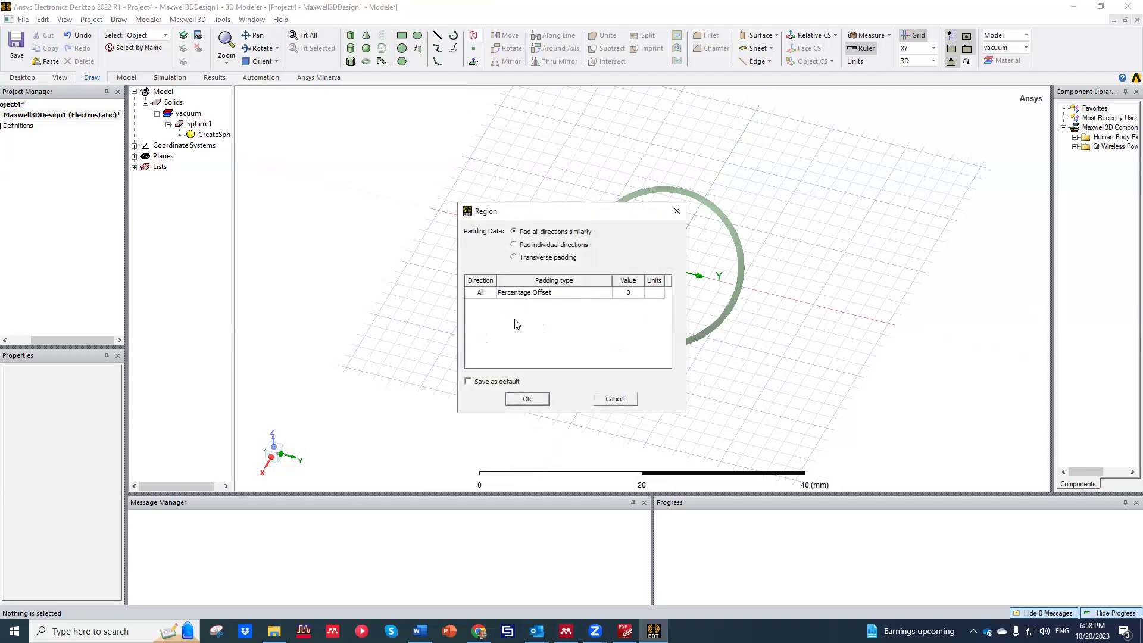
click(547, 296)
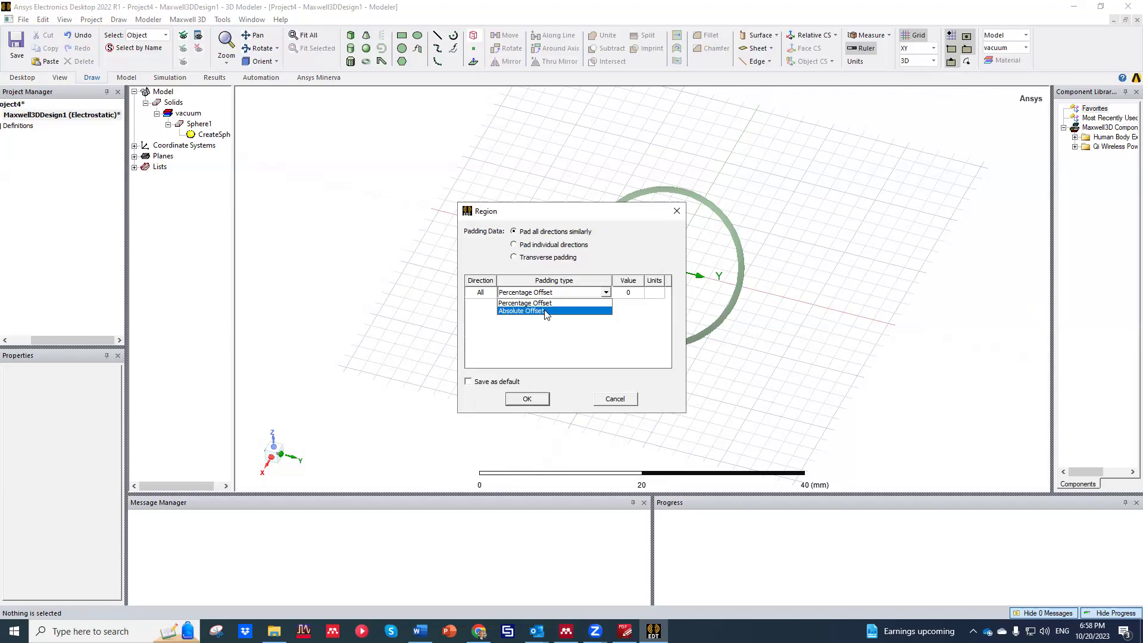
click(547, 311)
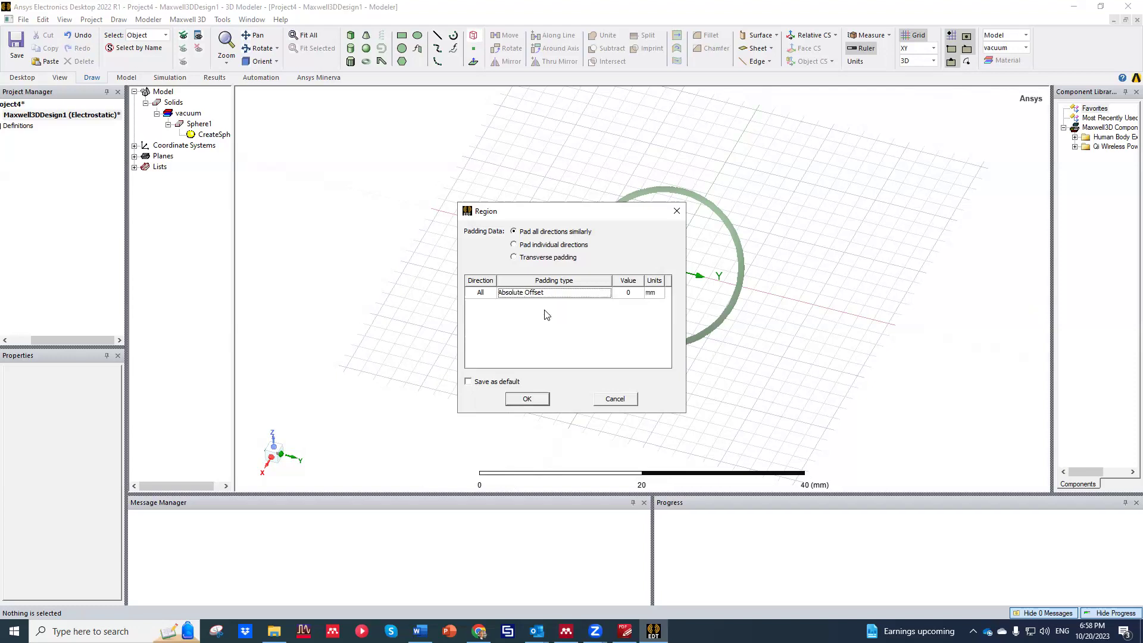
click(626, 293)
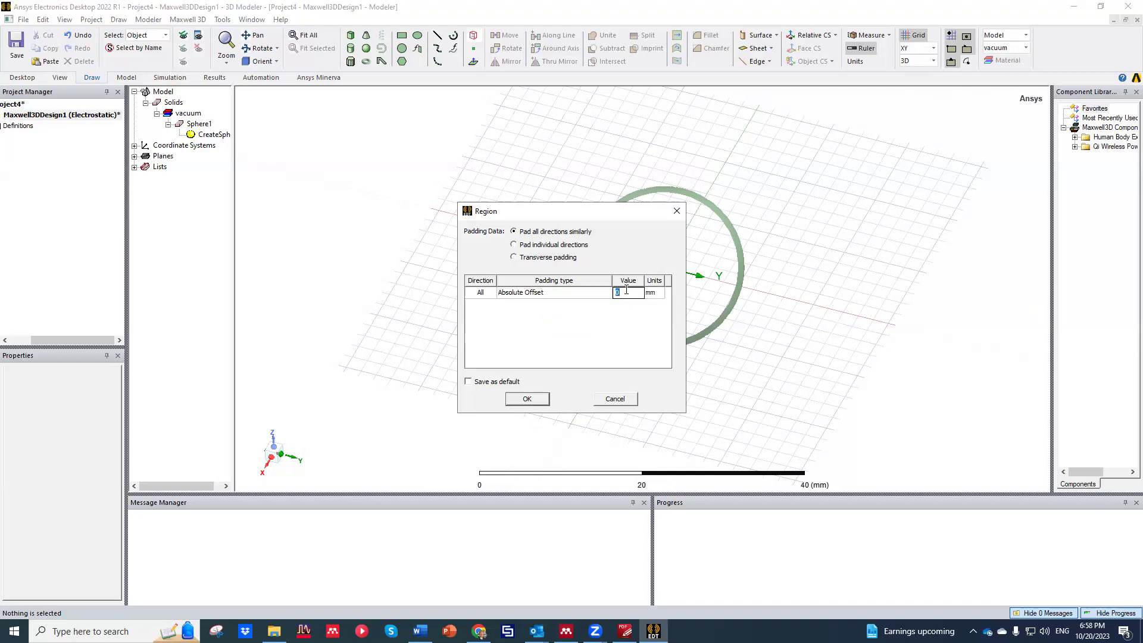
text(100)
click(527, 399)
Fit the whole model in view and examine the region box around the sphere from several angles.
scroll(516, 339, down, 3)
click(300, 37)
click(397, 225)
alt+drag(398, 225, 523, 244)
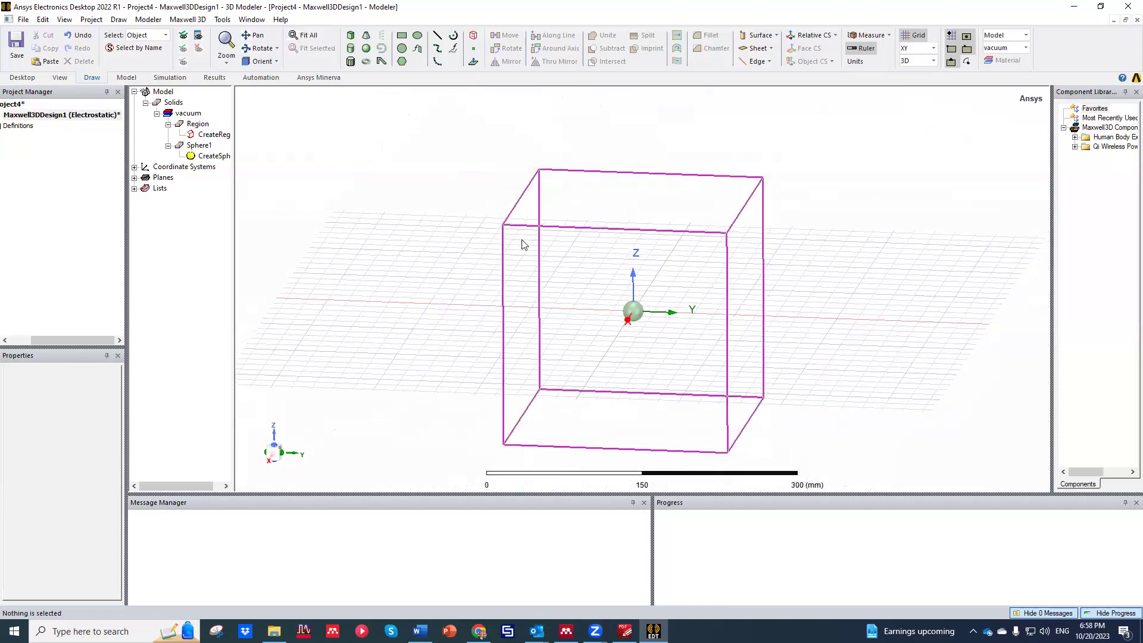
alt+drag(439, 227, 390, 260)
alt+double_click(391, 260)
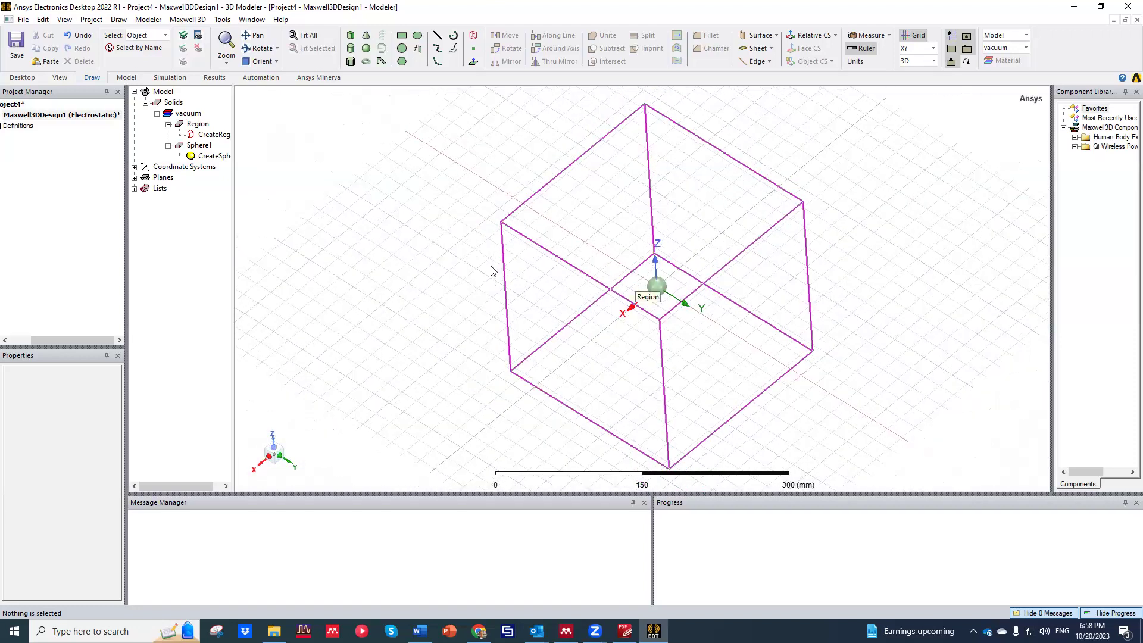
alt+drag(439, 253, 493, 214)
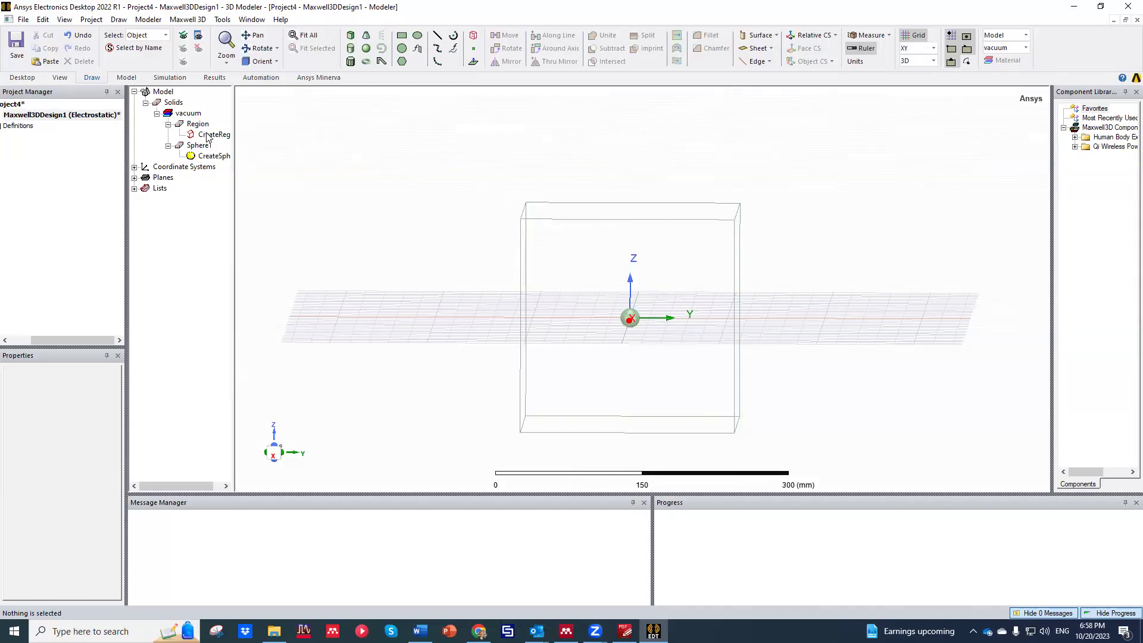
Try to assign a charge excitation with only the sphere's creation command selected.
click(209, 157)
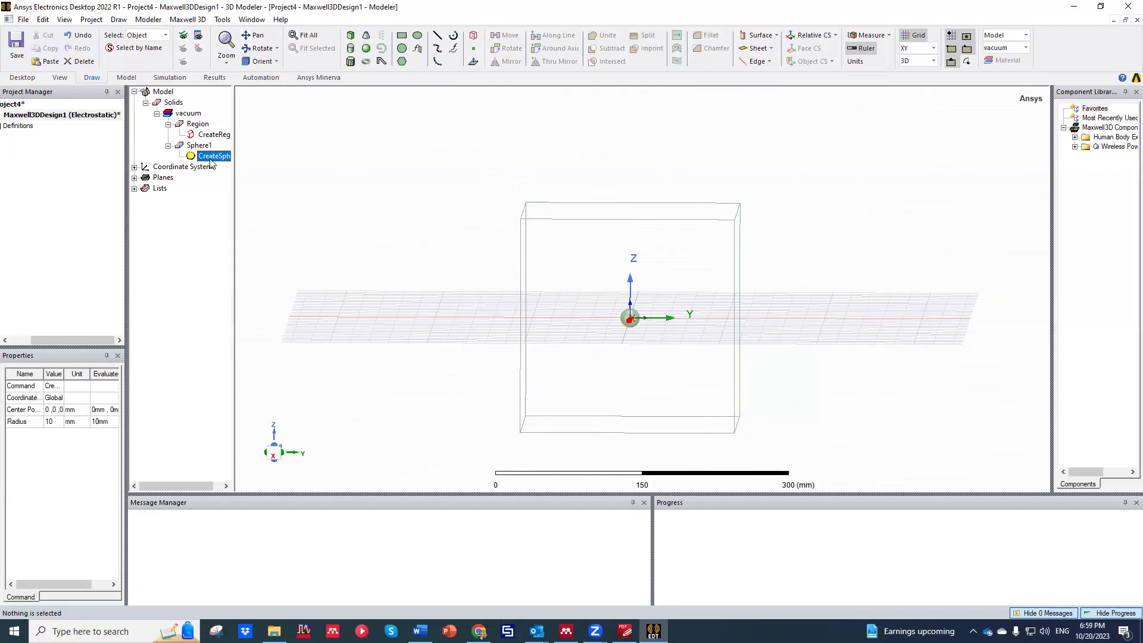
right_click(225, 161)
click(275, 138)
right_click(274, 138)
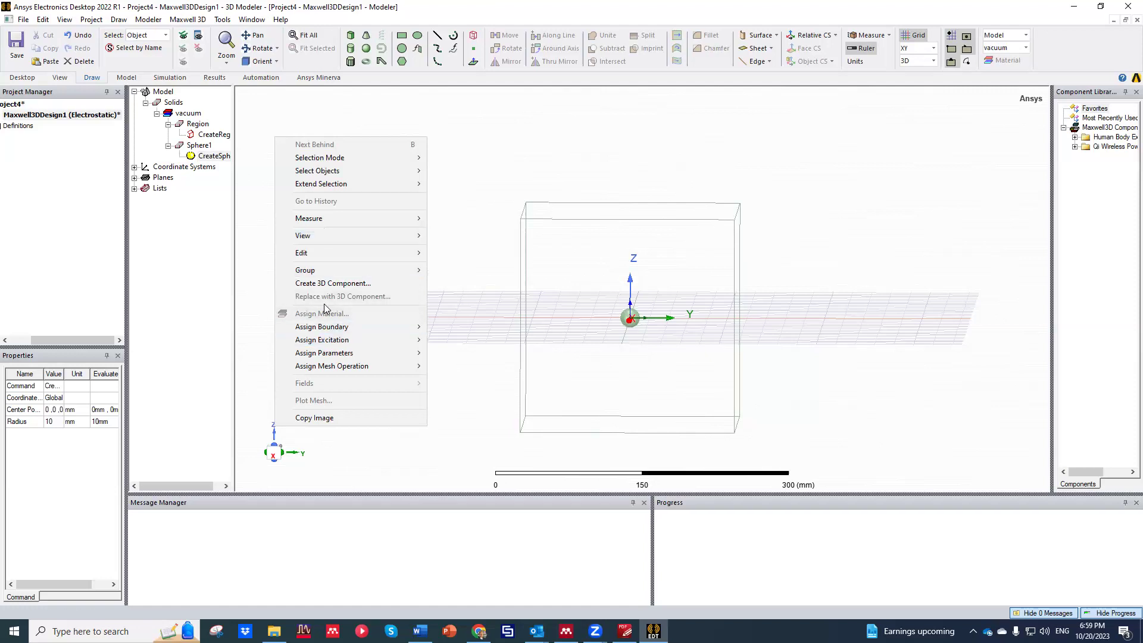
mouse_move(325, 341)
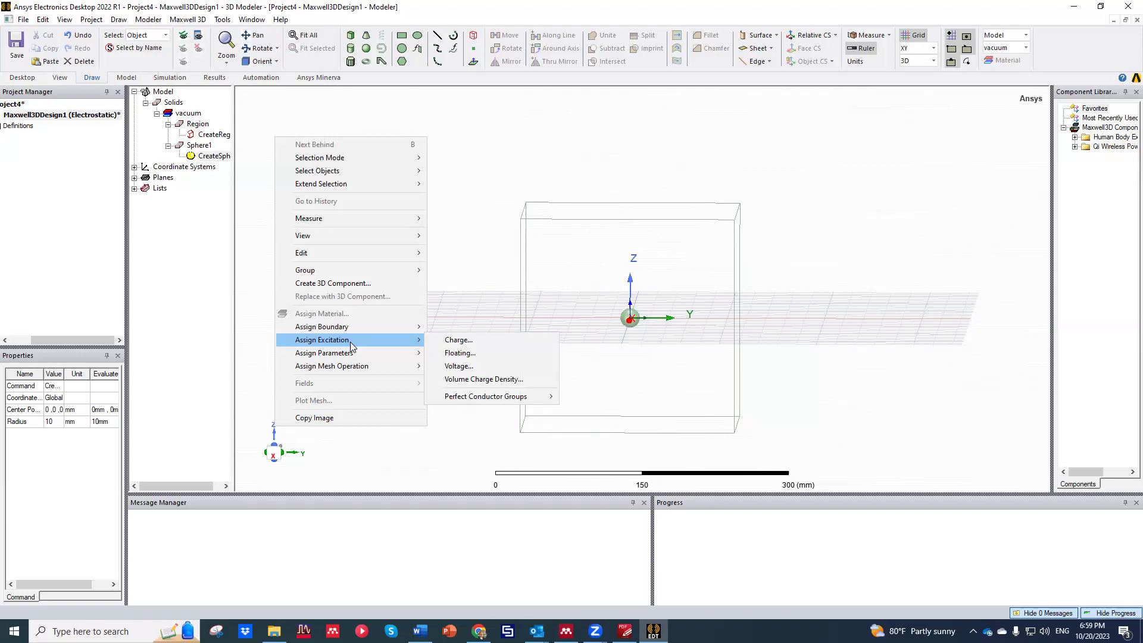
click(465, 340)
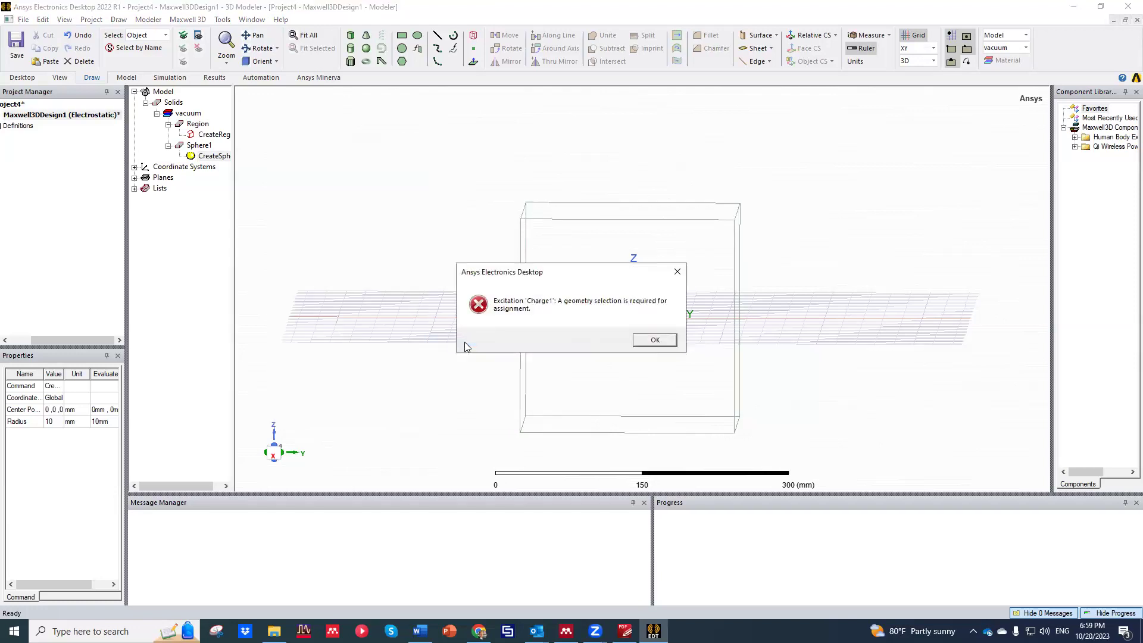
click(659, 341)
Assign a charge excitation of 1 C to the sphere object.
click(199, 146)
right_click(207, 146)
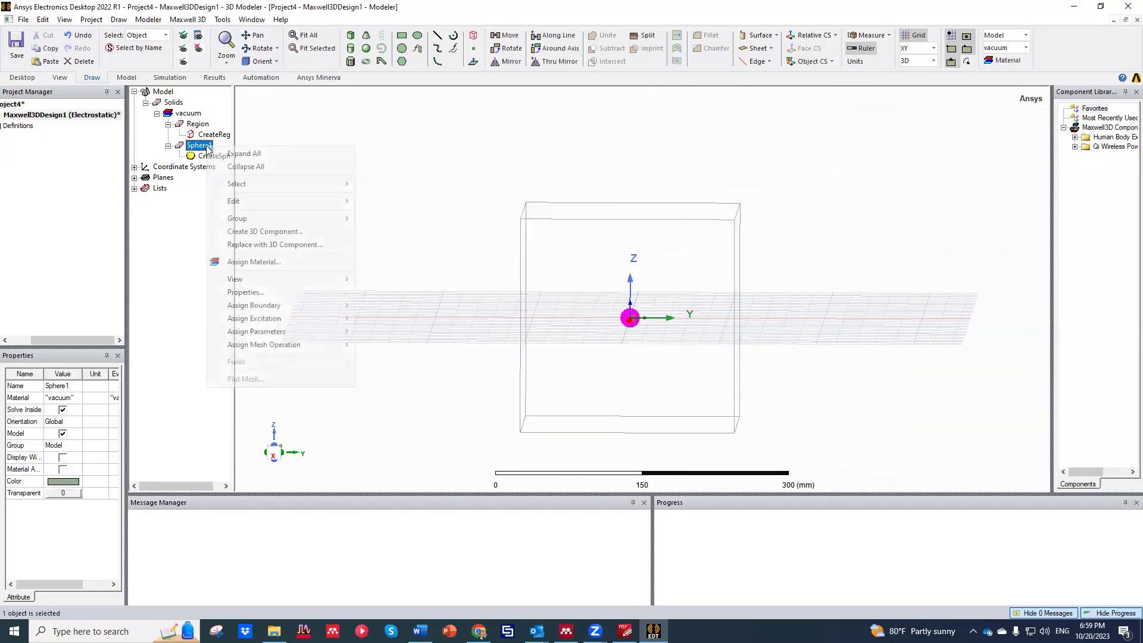
mouse_move(256, 318)
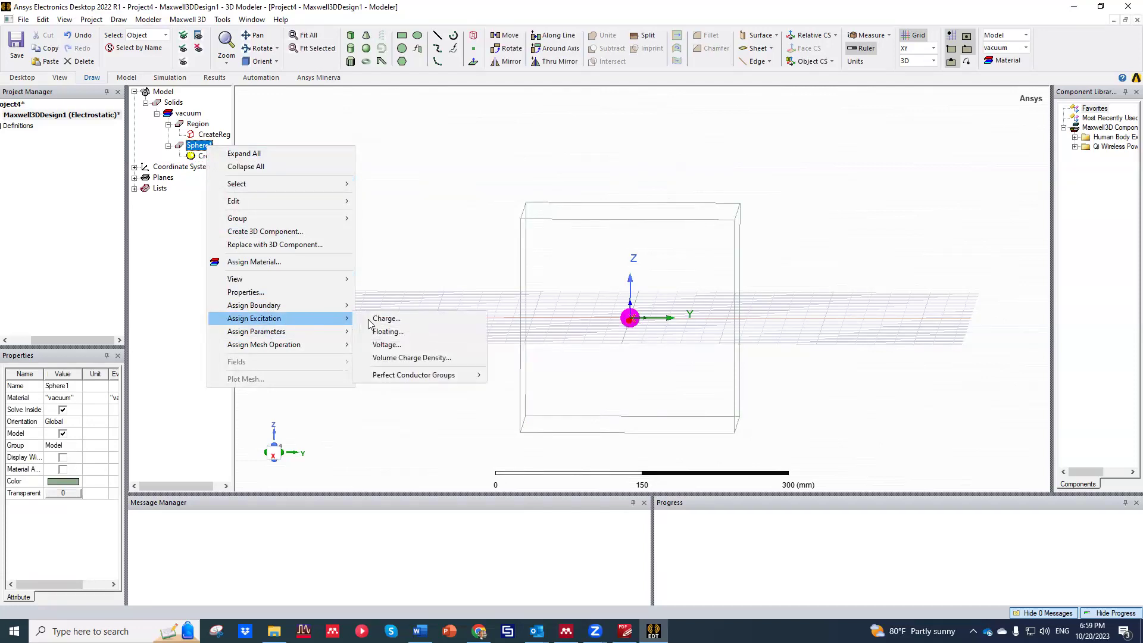
click(384, 316)
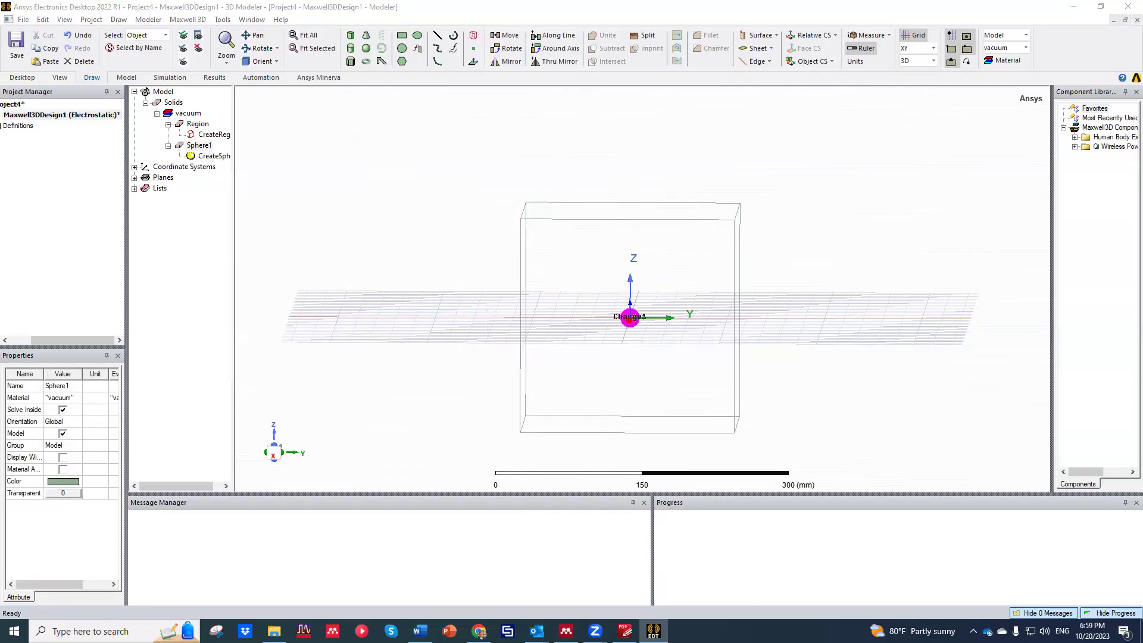
click(510, 210)
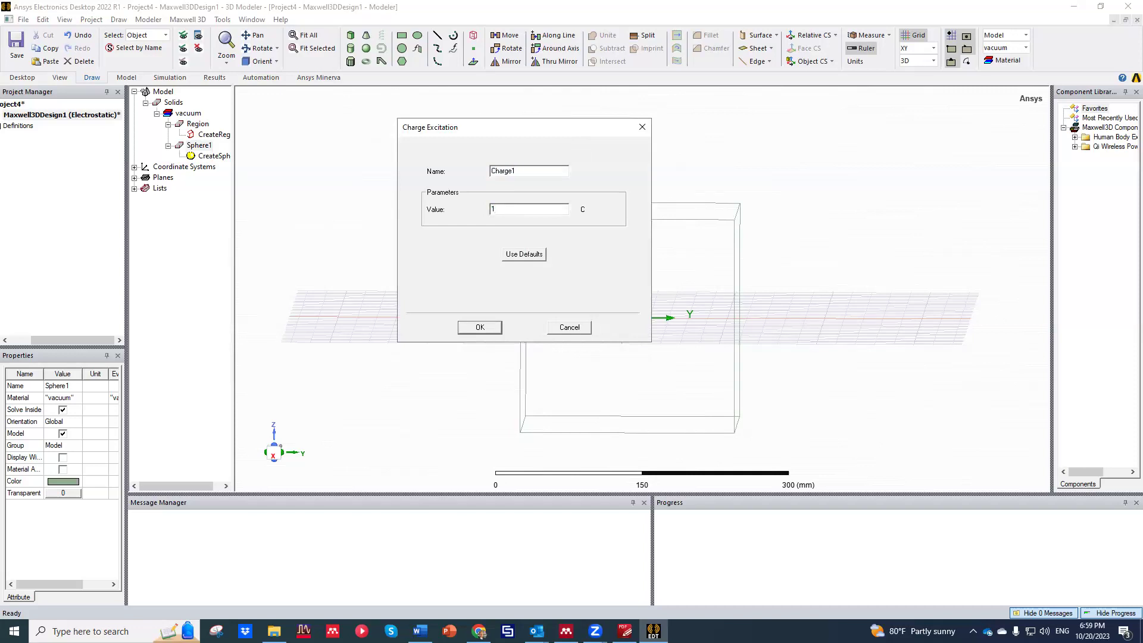
click(491, 330)
Widen the project tree, expand the design's excitations and check on the model where the charge is applied.
drag(77, 340, 57, 340)
drag(127, 321, 170, 321)
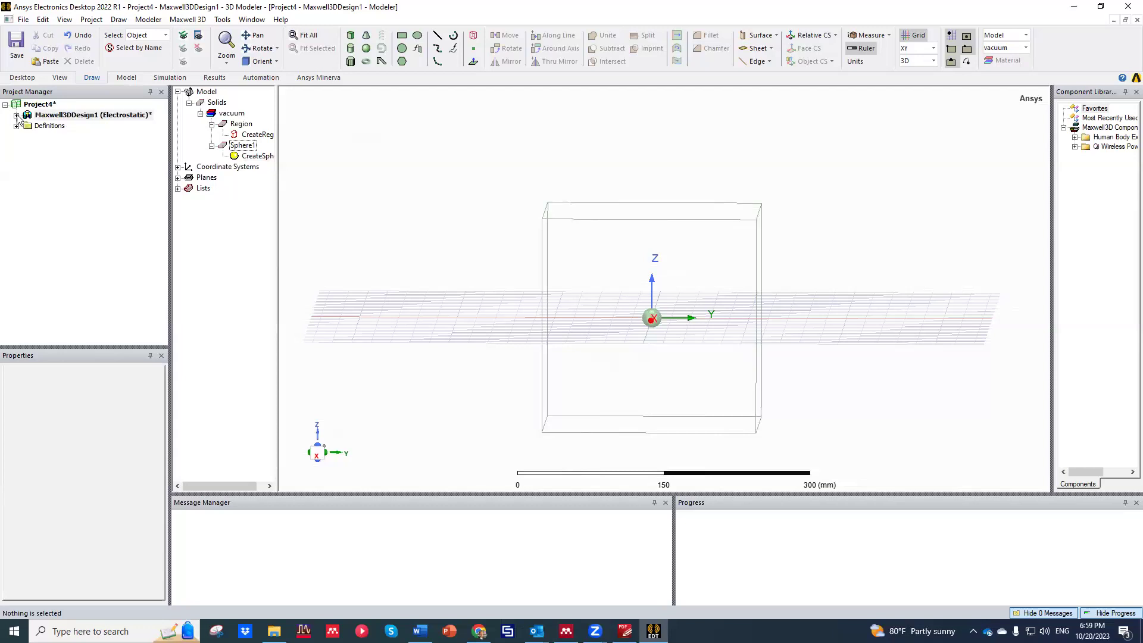
click(16, 116)
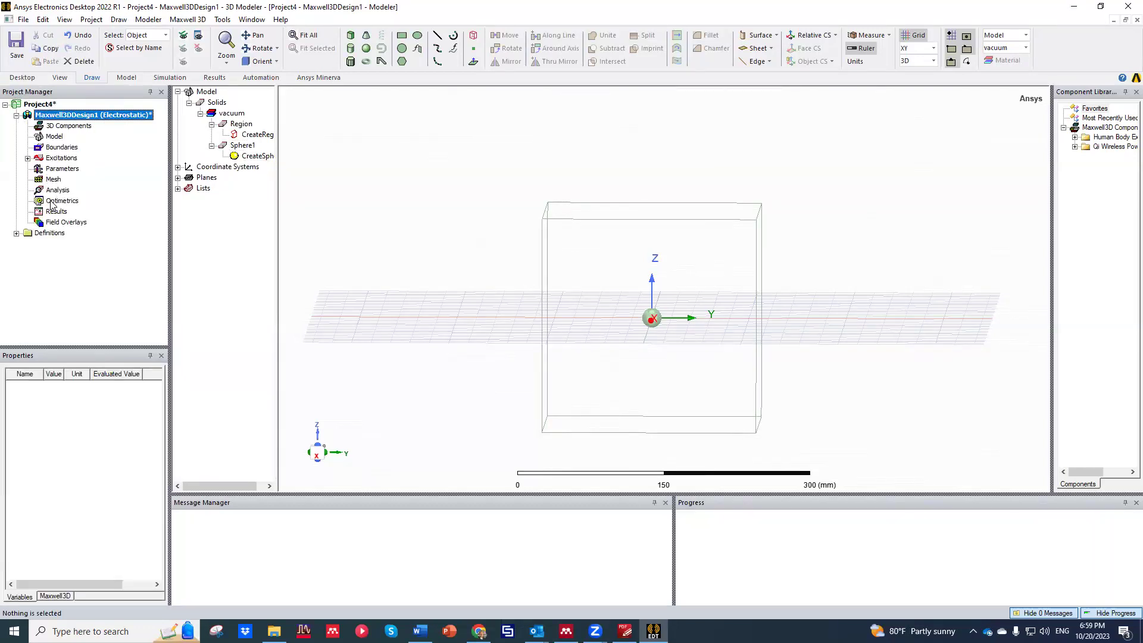
click(54, 159)
double_click(53, 158)
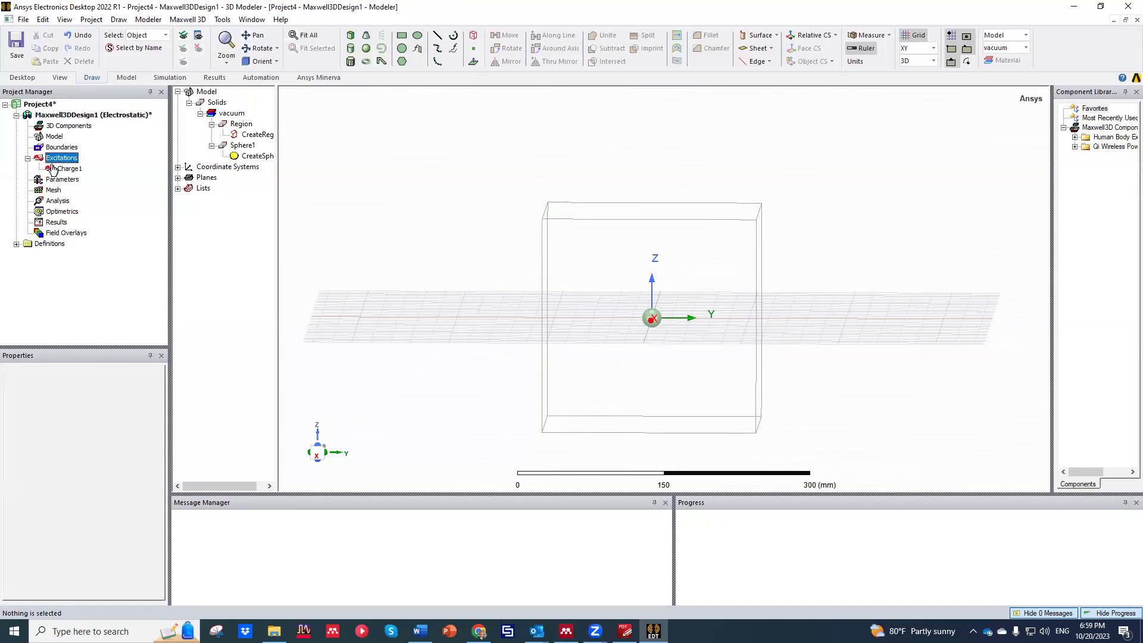
click(57, 170)
scroll(697, 395, up, 5)
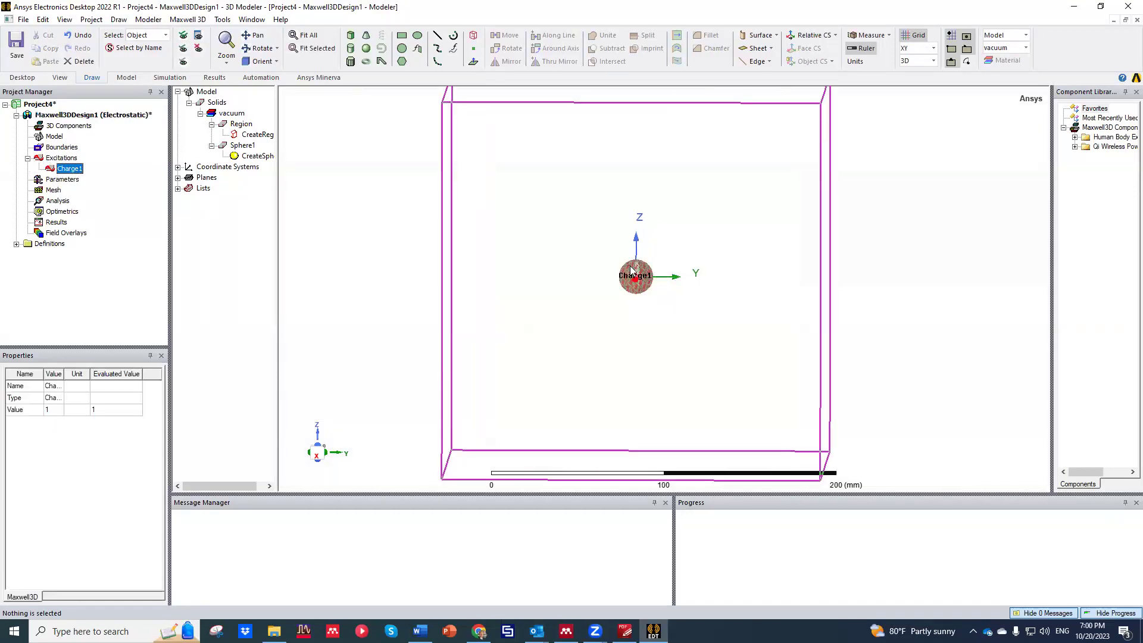
alt+drag(623, 312, 333, 214)
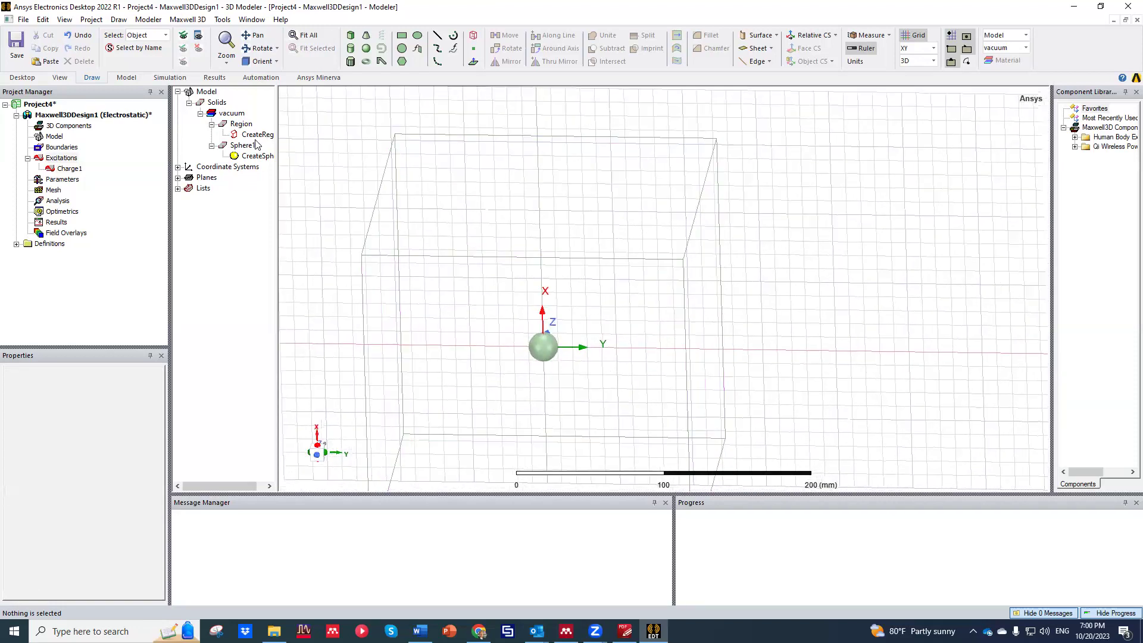
Select the region box and extend the selection to all of its object faces.
click(241, 125)
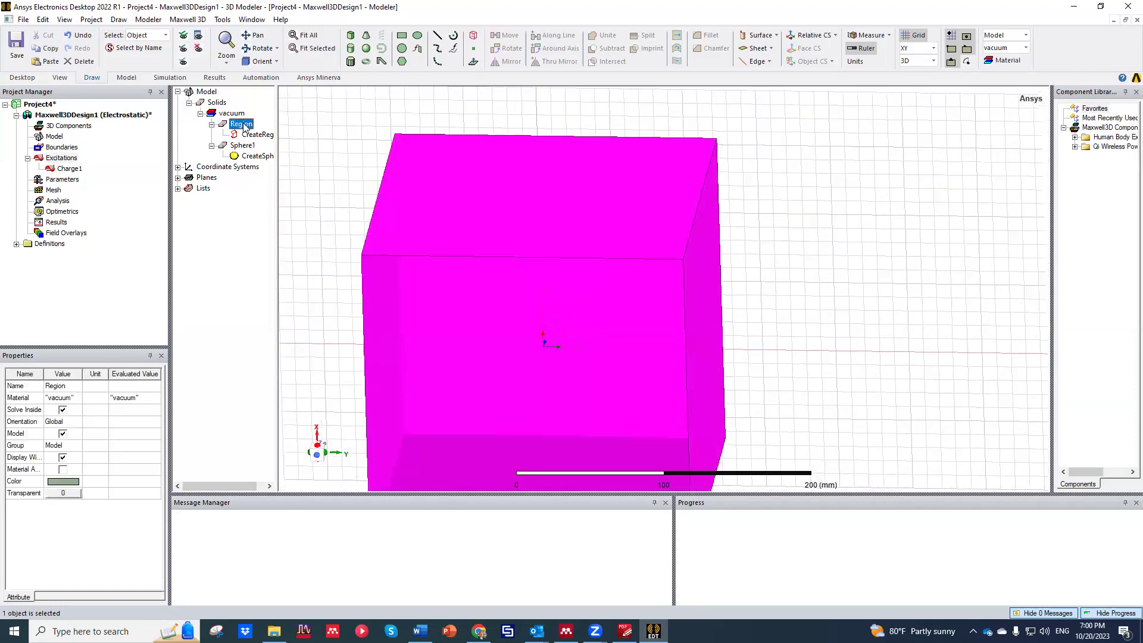
right_click(244, 126)
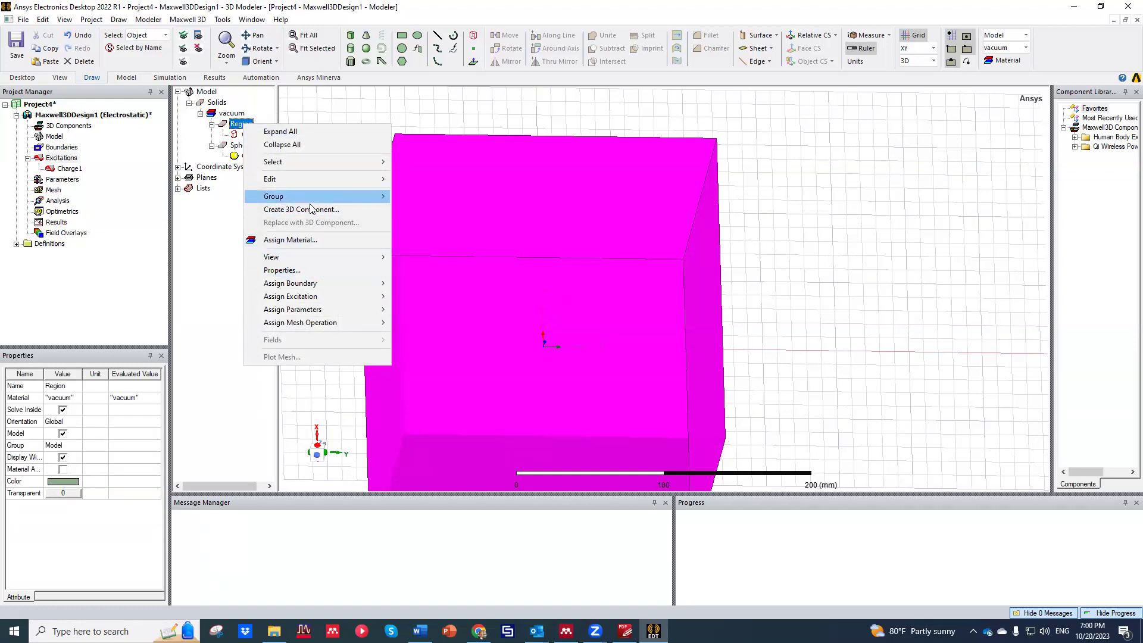
mouse_move(268, 165)
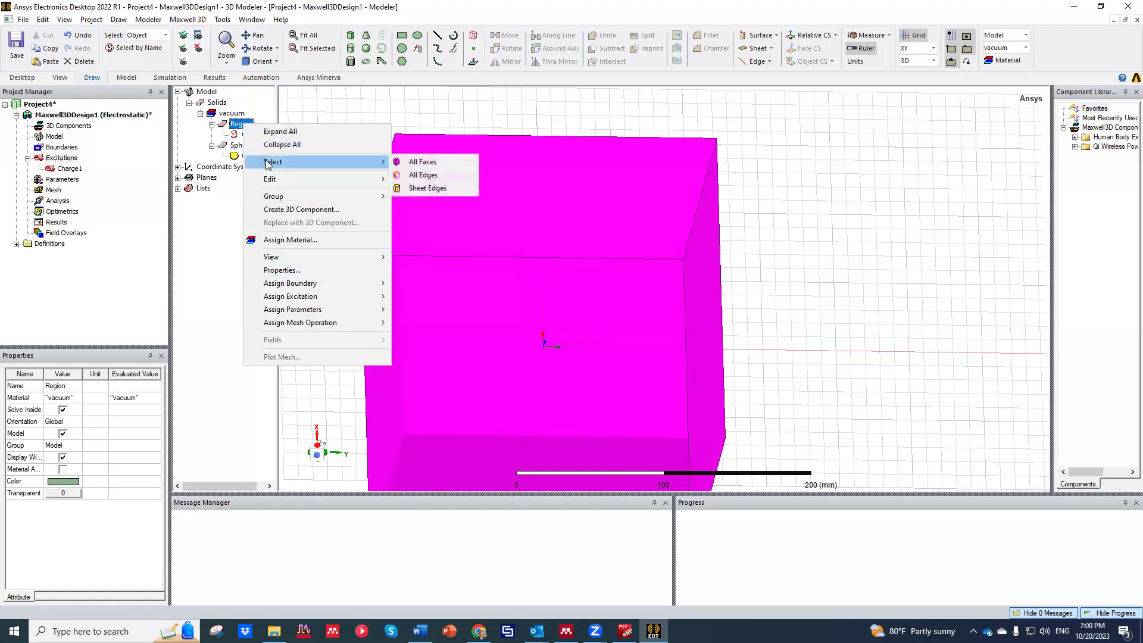
right_click(226, 116)
click(478, 163)
click(478, 163)
right_click(478, 163)
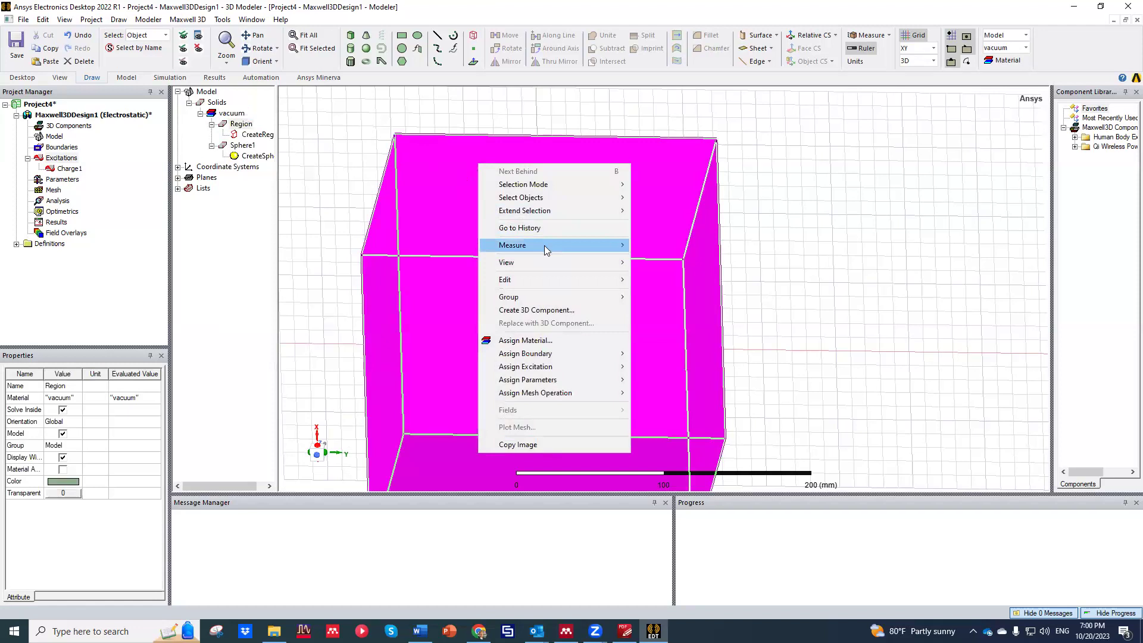
mouse_move(524, 191)
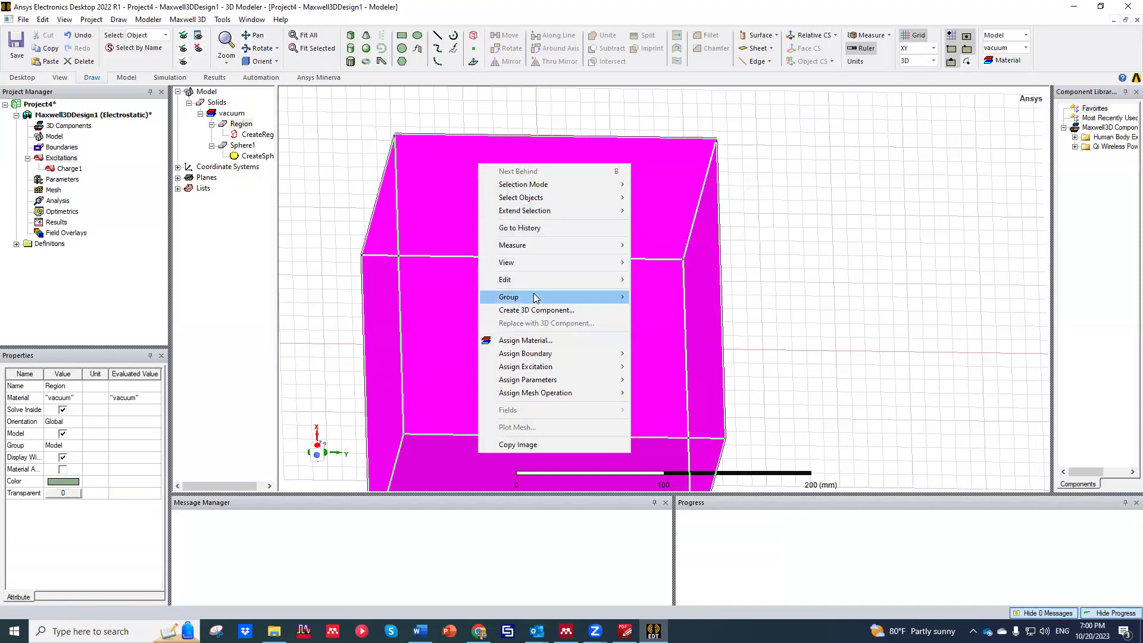
mouse_move(534, 251)
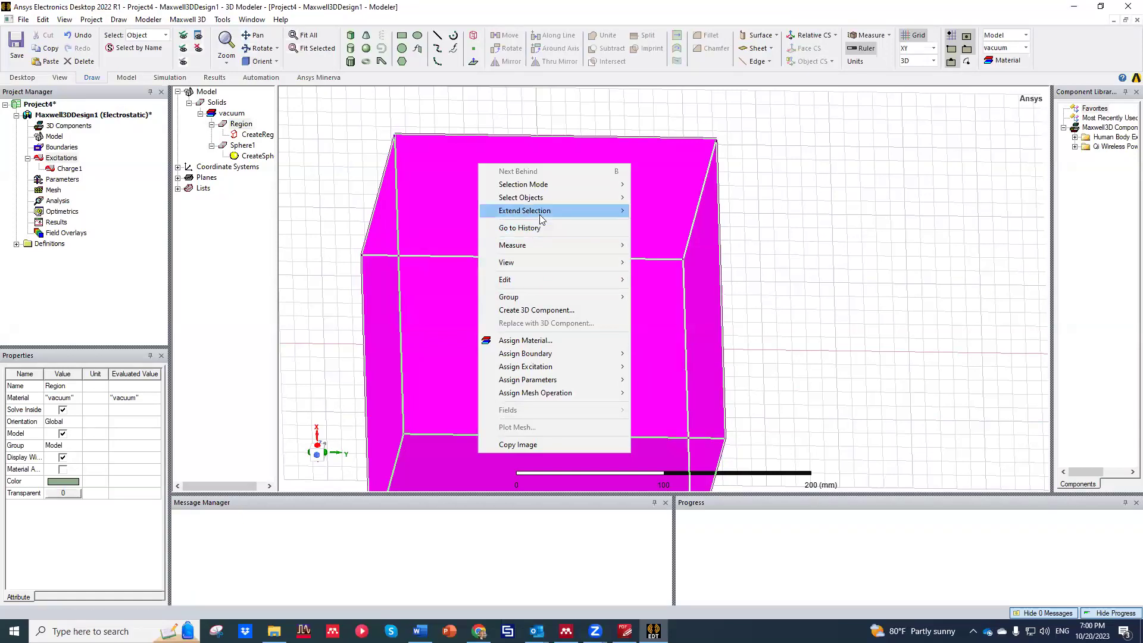
mouse_move(541, 218)
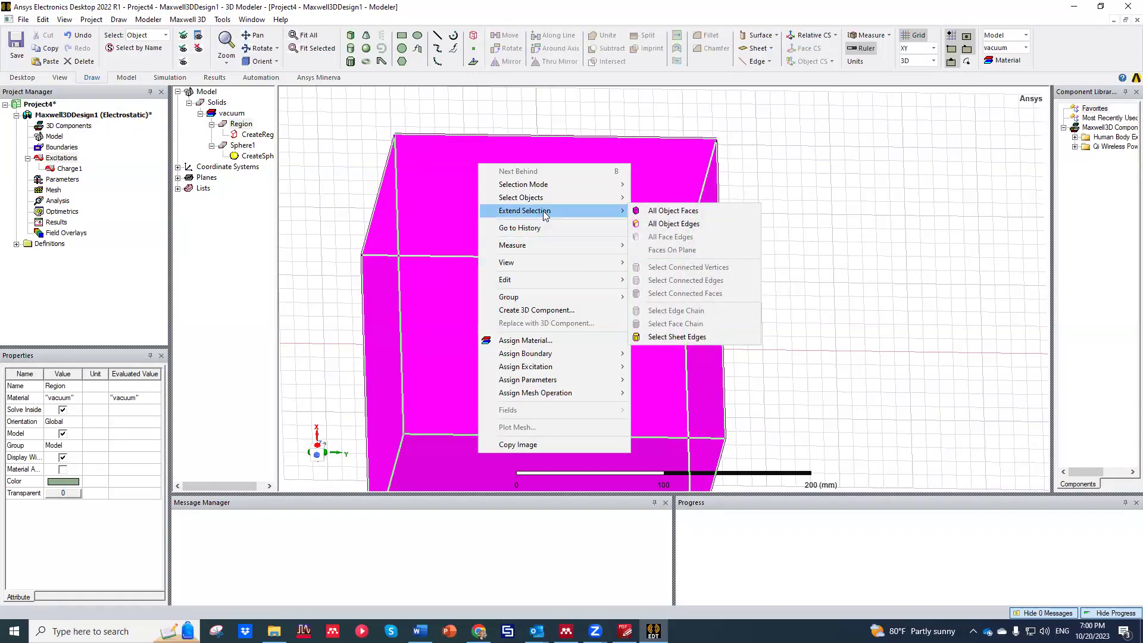
click(680, 214)
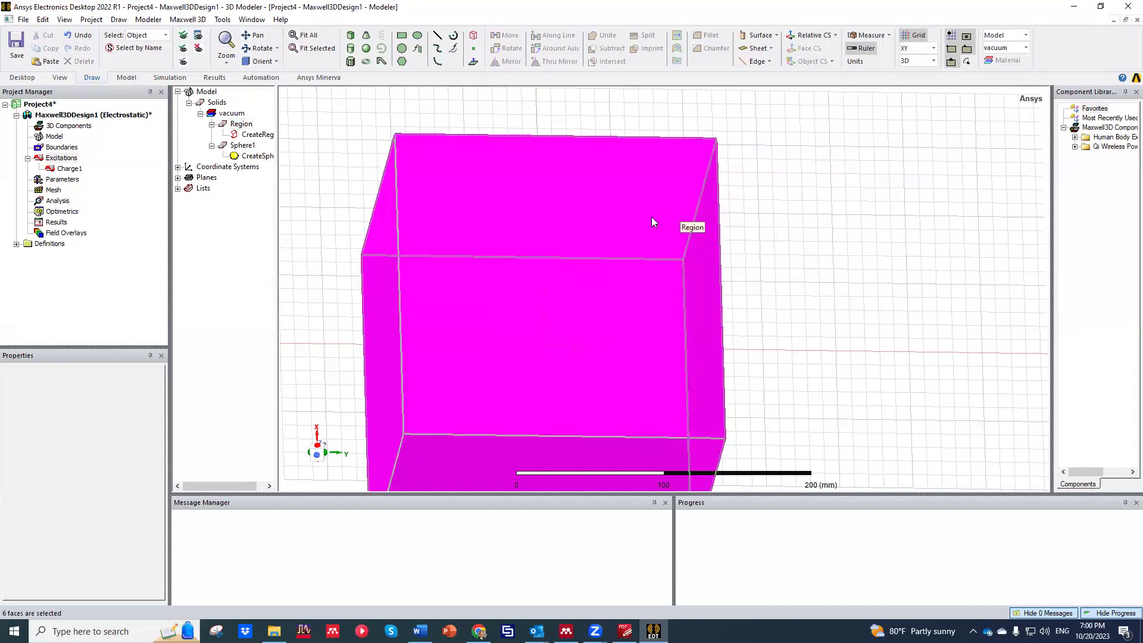
Assign a voltage excitation of 0 mV to the selected region faces.
right_click(422, 184)
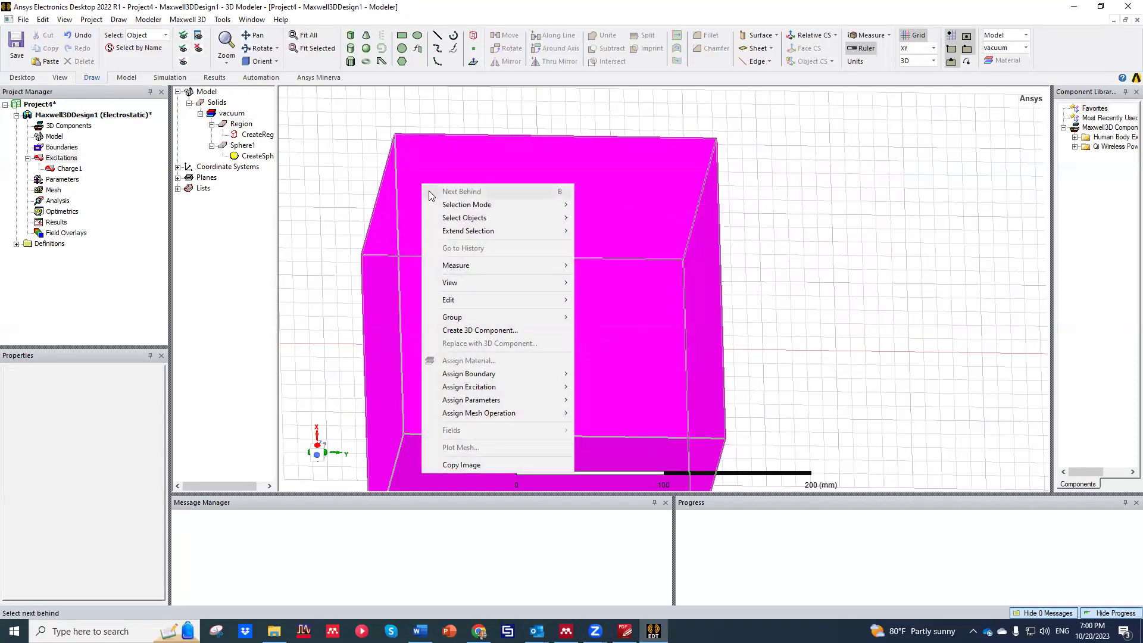
mouse_move(442, 205)
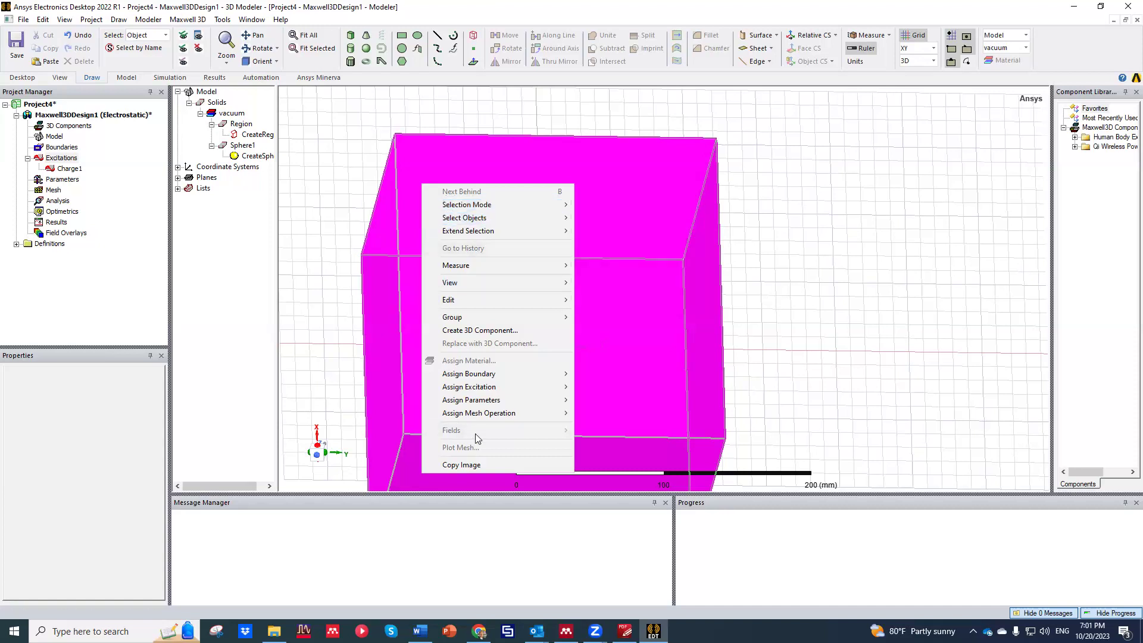
mouse_move(492, 388)
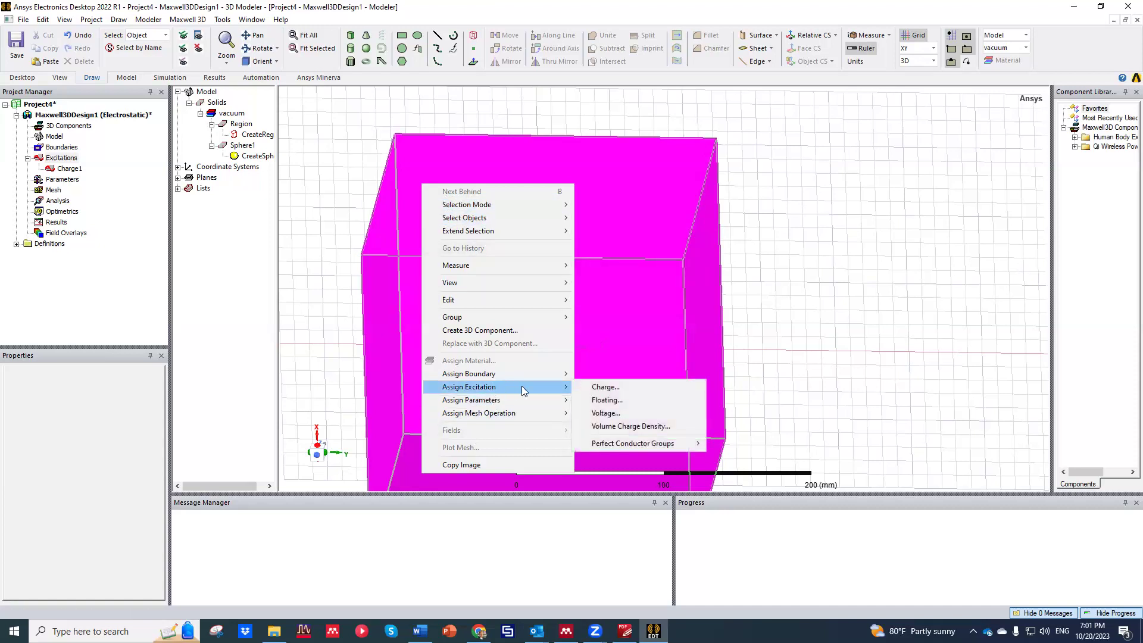
click(617, 415)
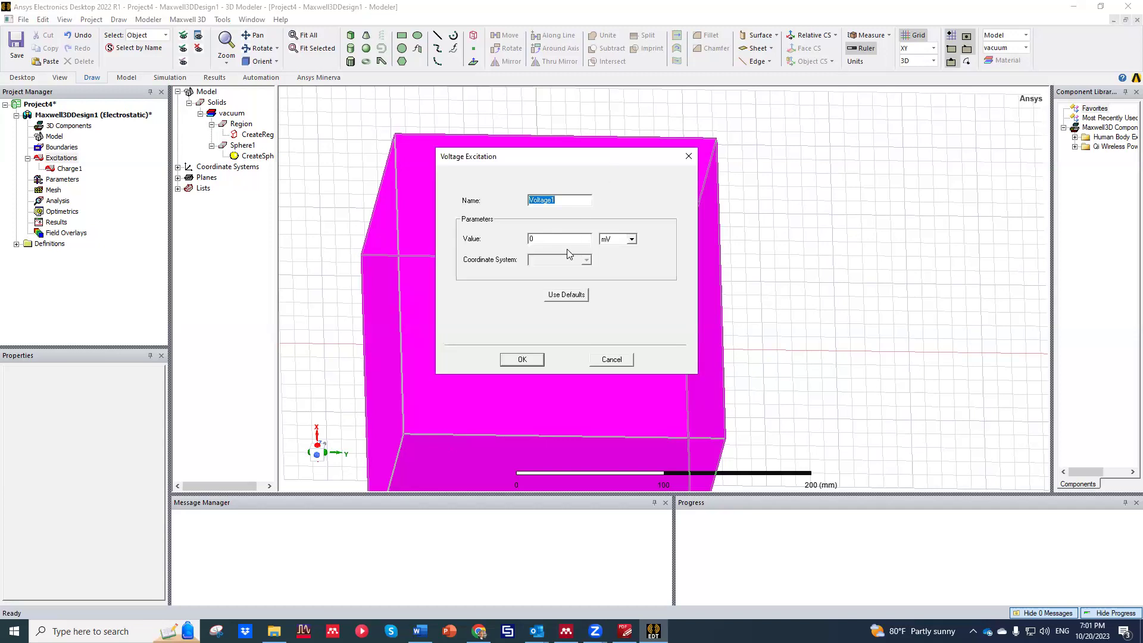
click(567, 237)
drag(495, 159, 463, 162)
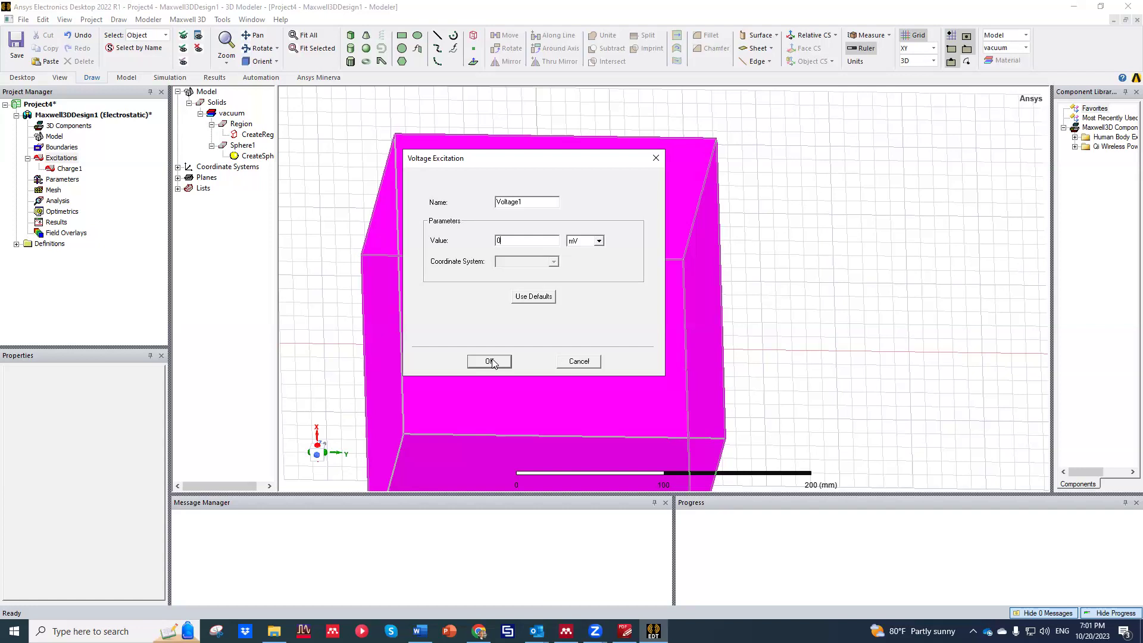
click(490, 362)
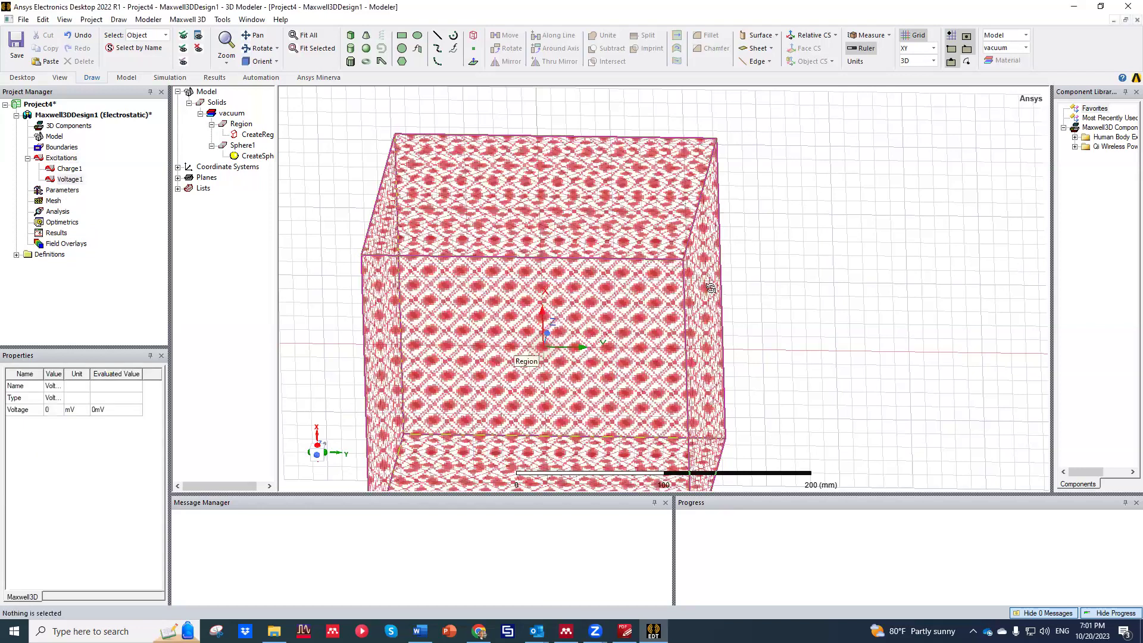
Inspect the region faces covered by the voltage excitation from several angles.
mouse_move(731, 264)
mouse_down()
mouse_move(733, 284)
mouse_move(631, 309)
mouse_move(719, 293)
mouse_move(415, 109)
mouse_move(297, 97)
mouse_up()
click(298, 97)
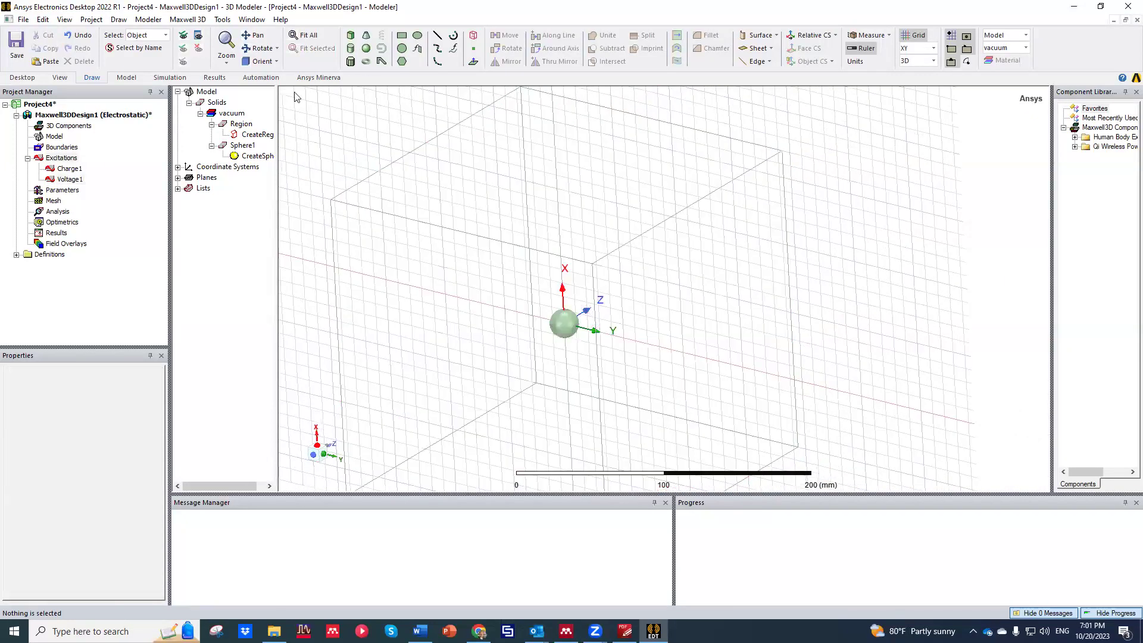
click(72, 179)
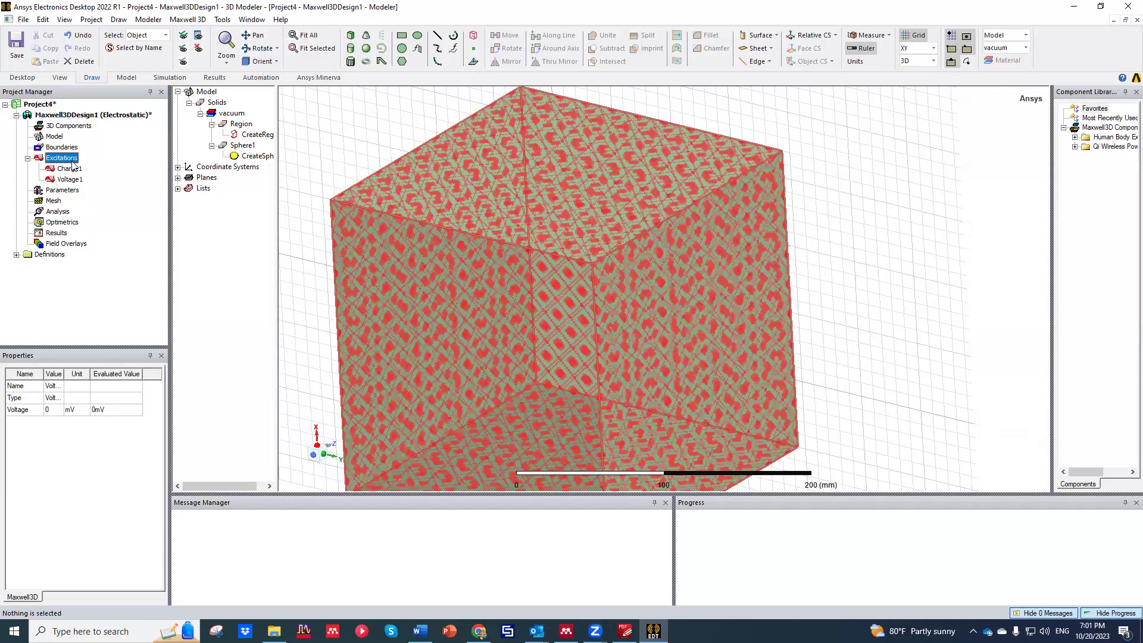
click(72, 181)
click(335, 145)
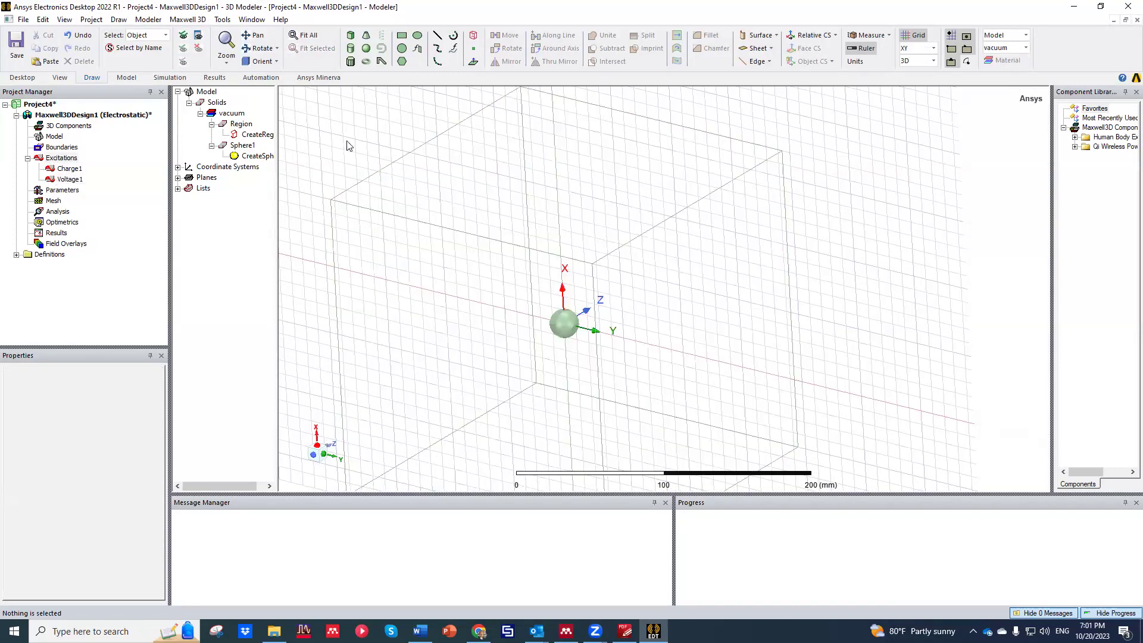
drag(669, 190, 633, 232)
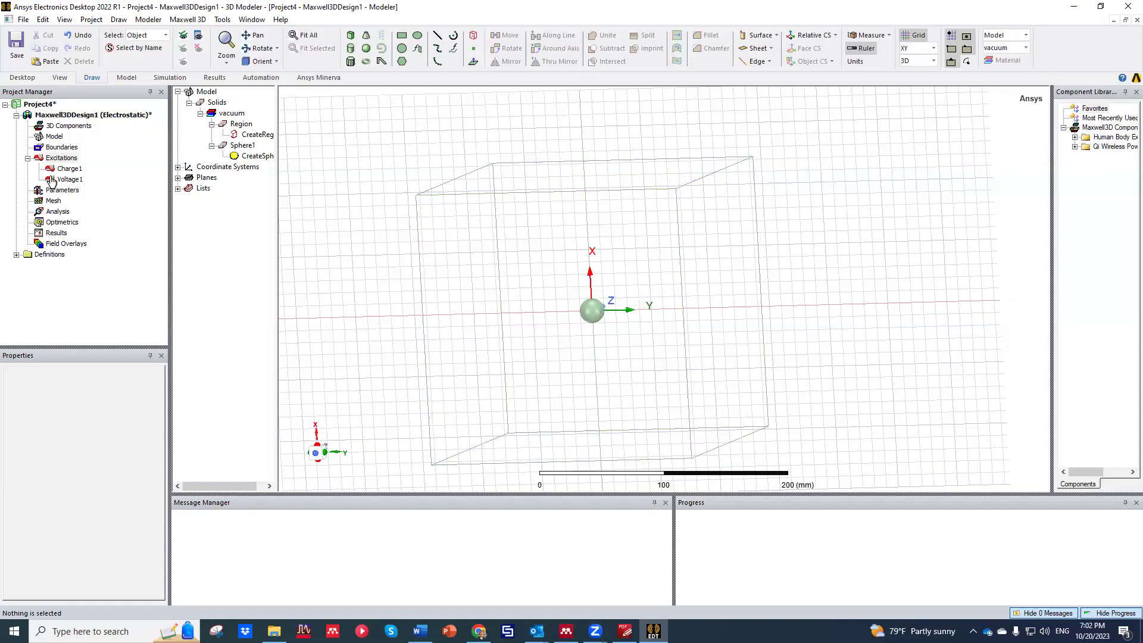
Add a solution setup to the analysis, adjusting its percent error and keeping a maximum of 10 passes.
click(57, 214)
right_click(57, 215)
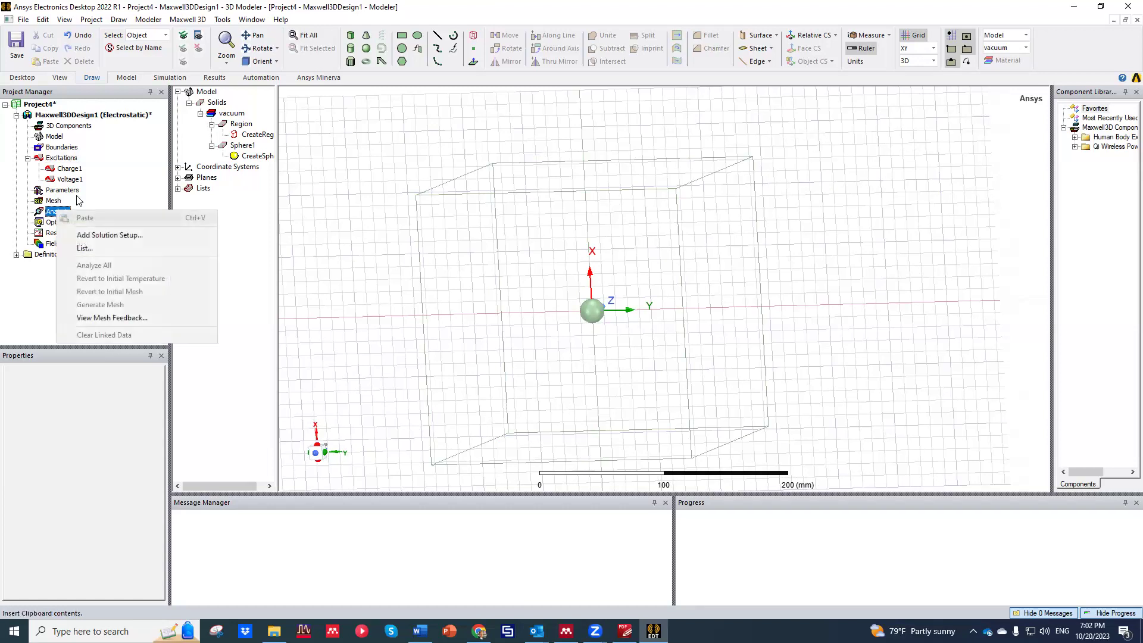
click(110, 236)
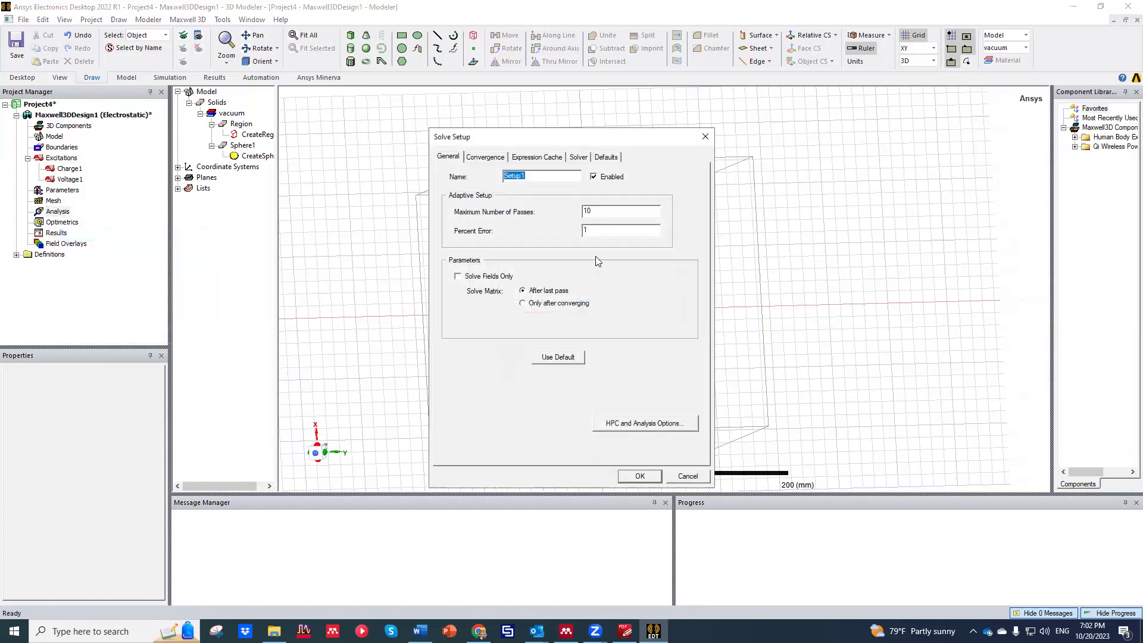
drag(554, 137, 411, 164)
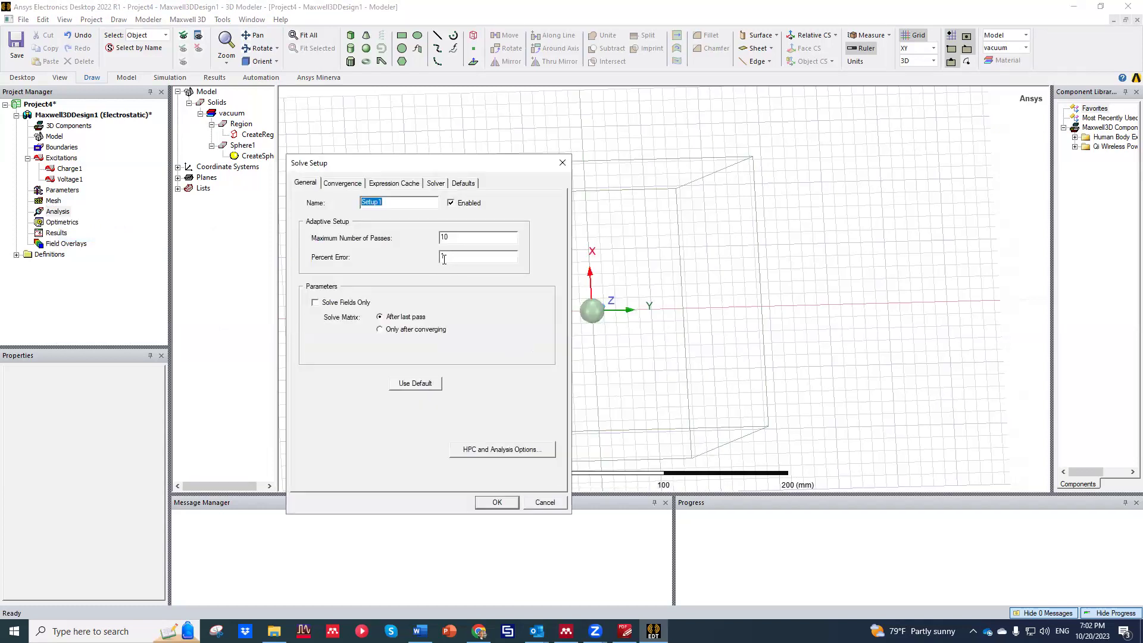
click(443, 259)
text(0)
click(498, 503)
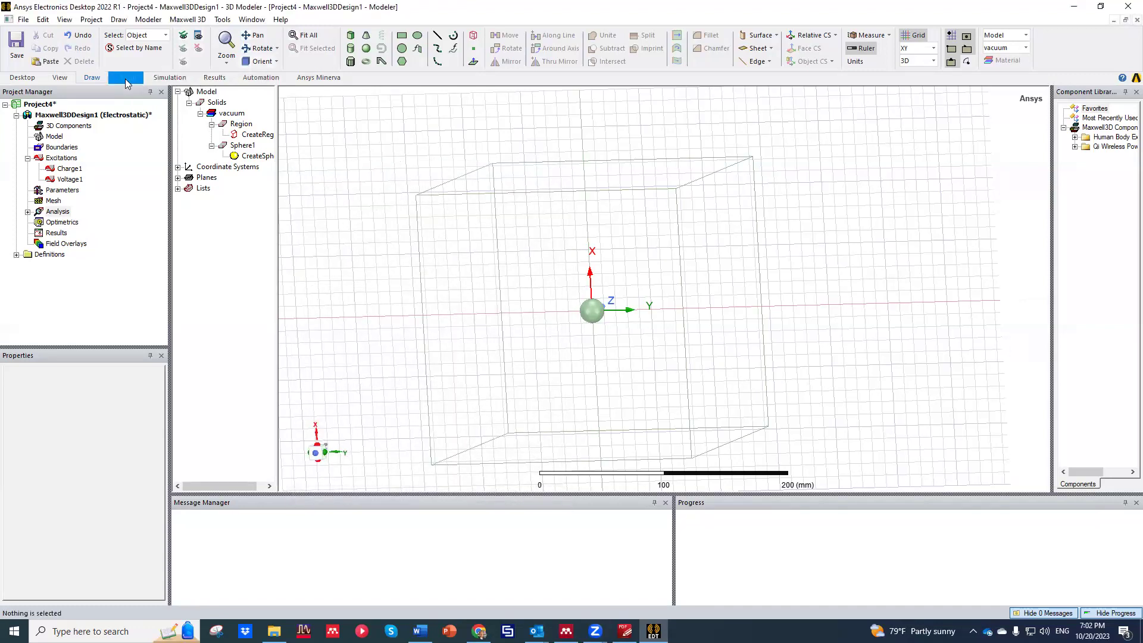
Set the initial mesh's curved surface resolution one notch finer, keeping the Auto mesh method and curvilinear meshing.
click(170, 77)
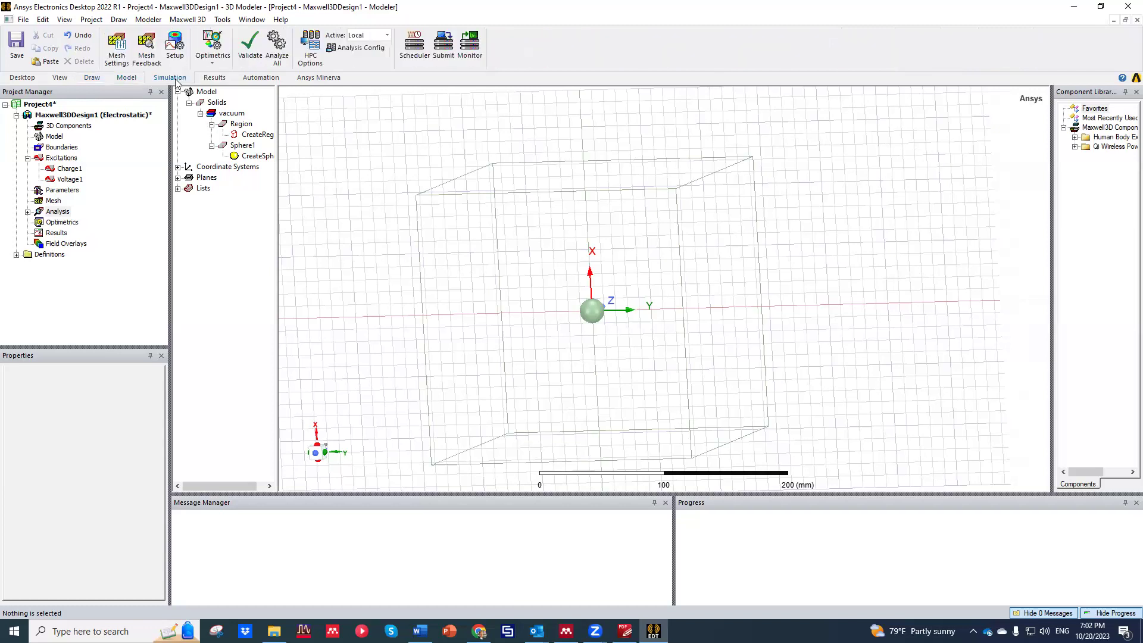
click(116, 46)
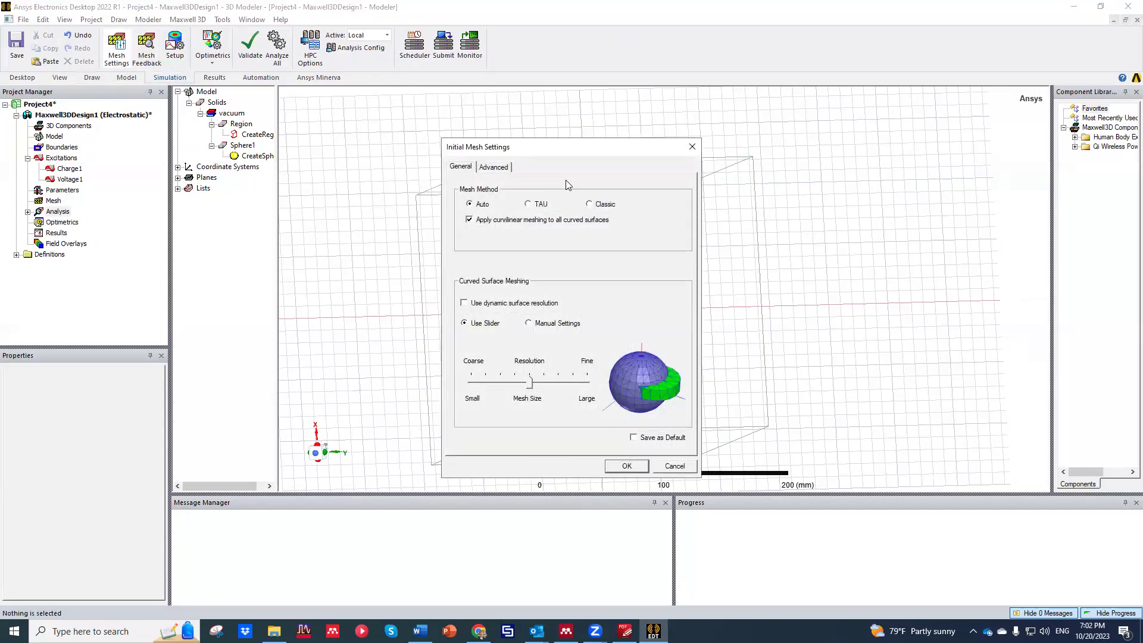
drag(565, 150, 486, 125)
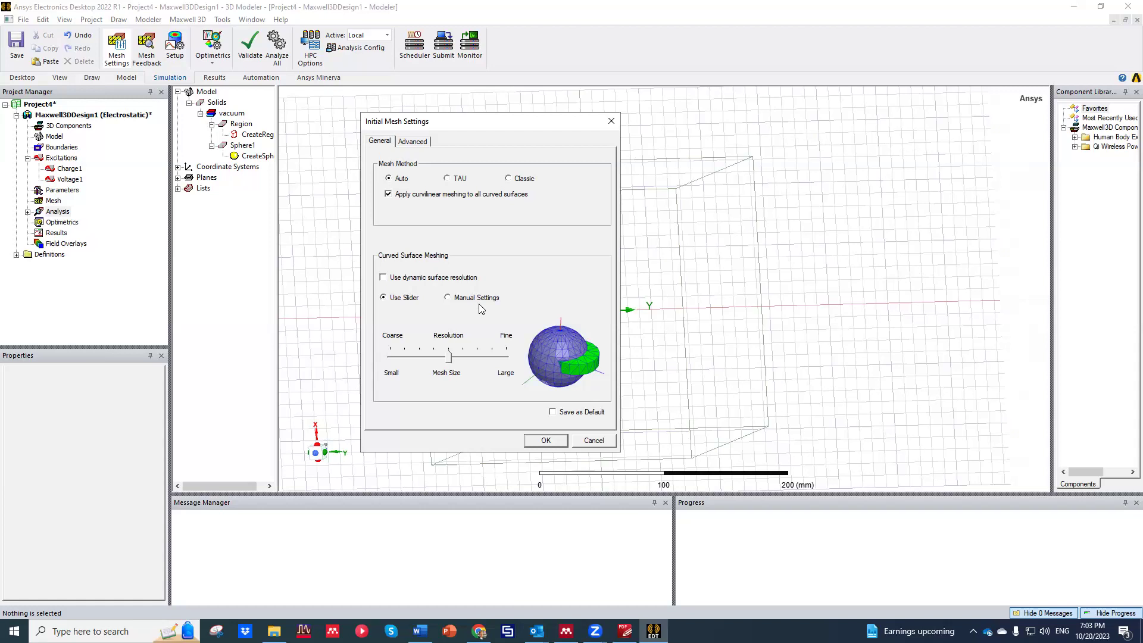
click(451, 358)
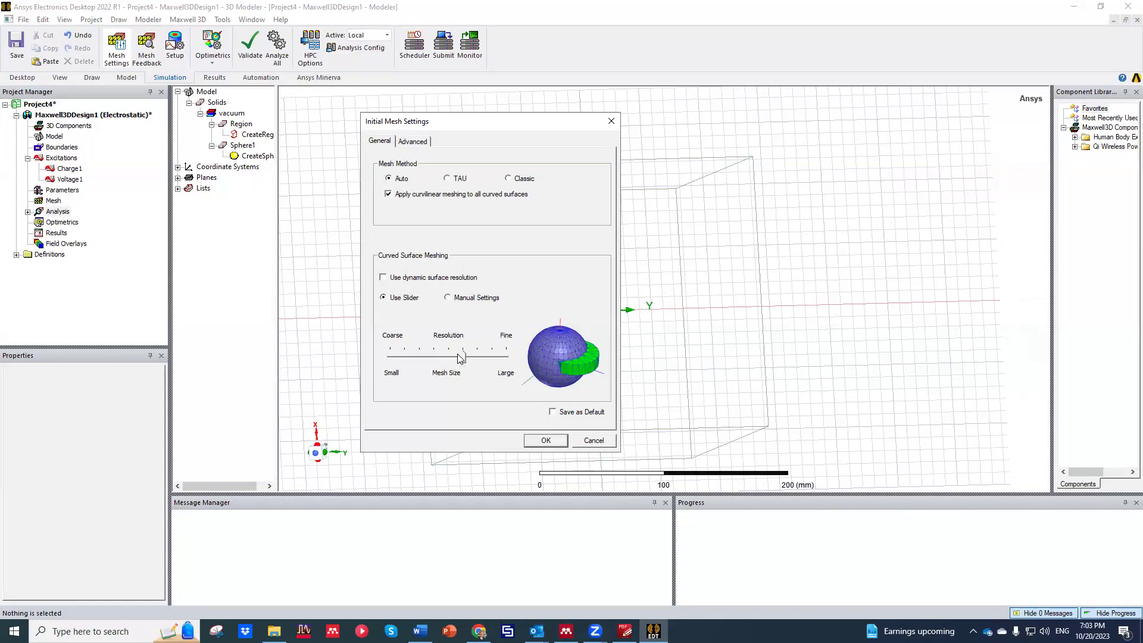
mouse_move(451, 358)
mouse_down()
mouse_move(464, 357)
mouse_move(437, 356)
mouse_move(464, 358)
mouse_up()
mouse_move(464, 358)
mouse_down()
mouse_move(417, 360)
mouse_move(466, 365)
mouse_up()
drag(464, 358, 464, 359)
click(546, 440)
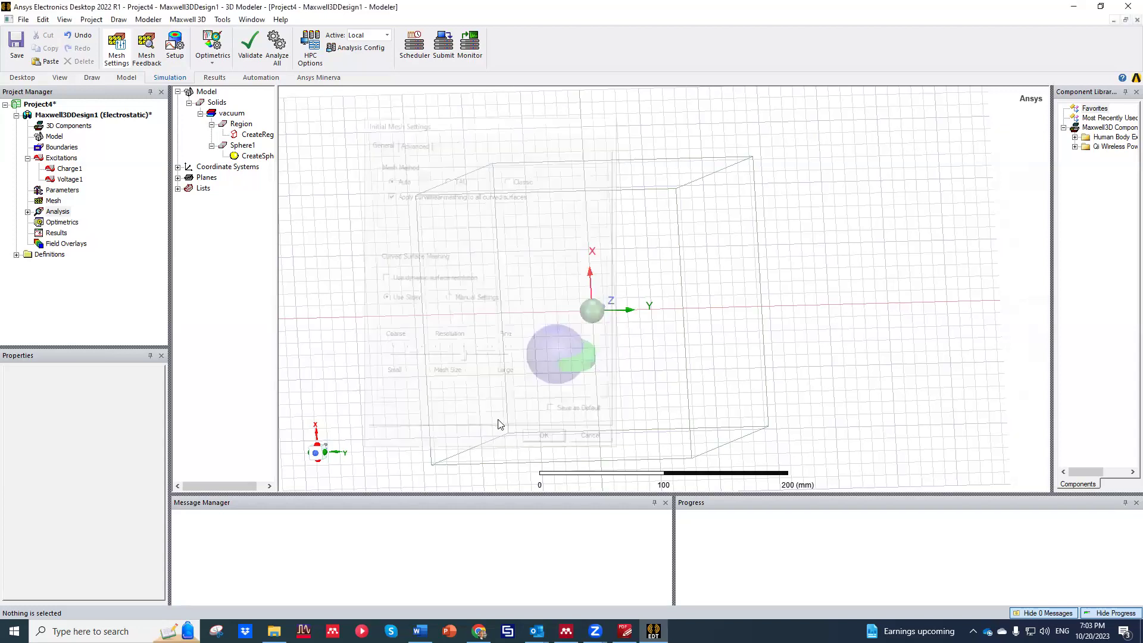
Run the validation check on the design and analyze all solution setups.
click(255, 56)
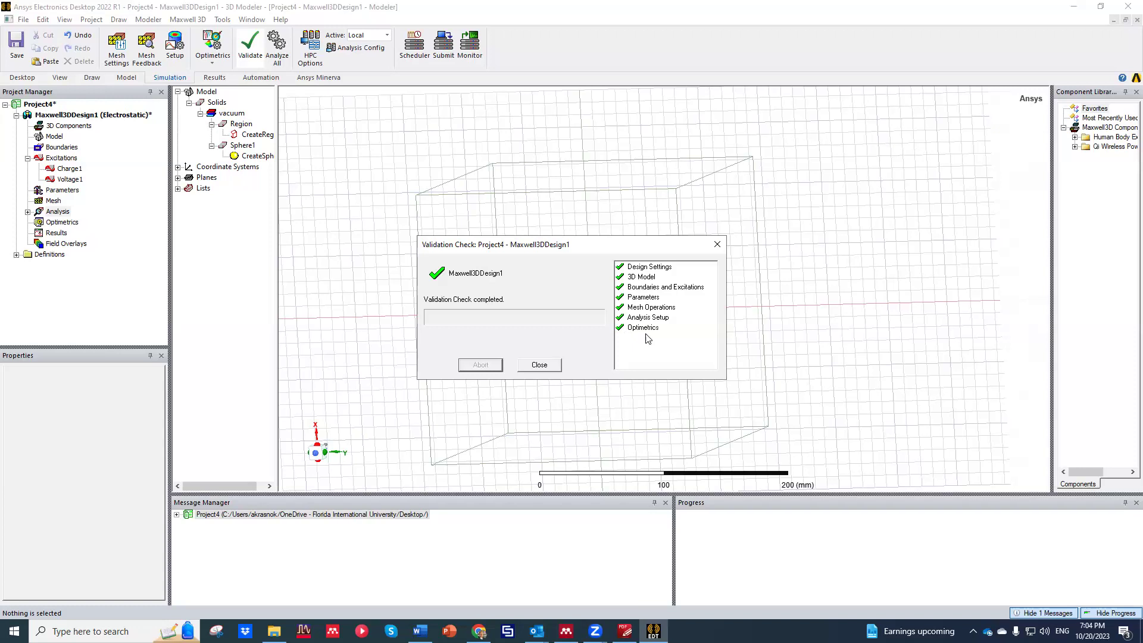
click(539, 365)
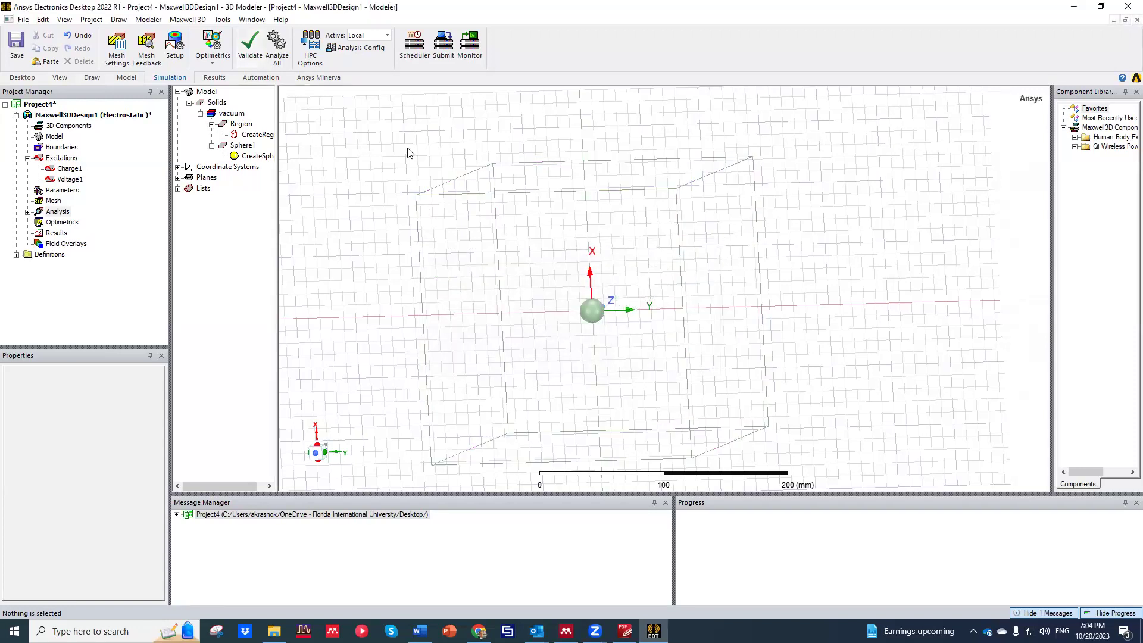
click(277, 43)
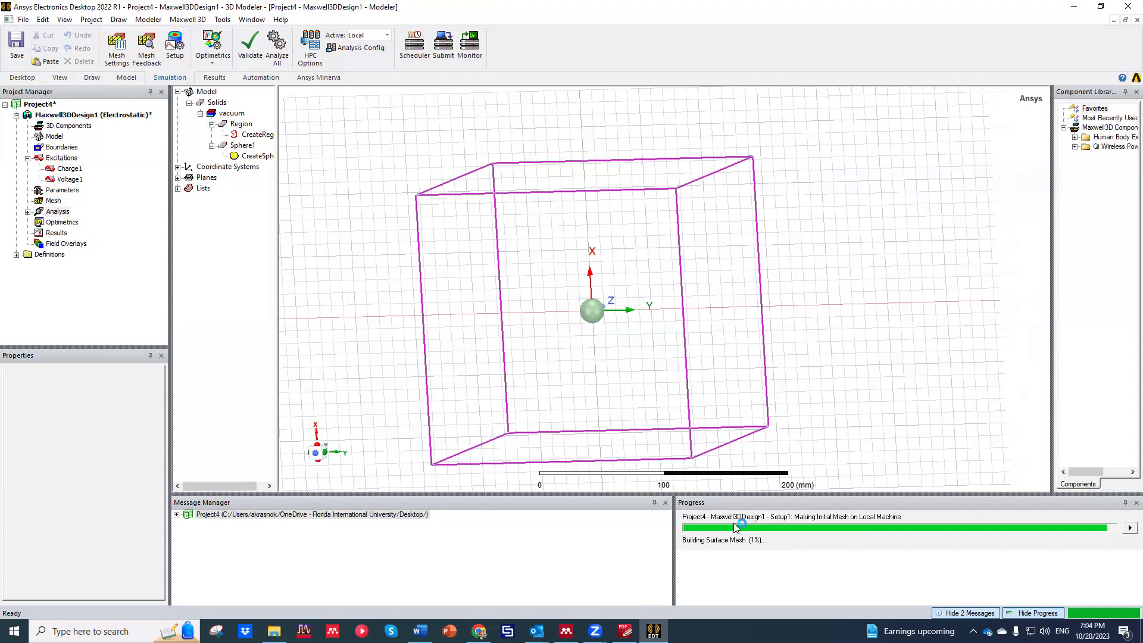
drag(674, 527, 580, 528)
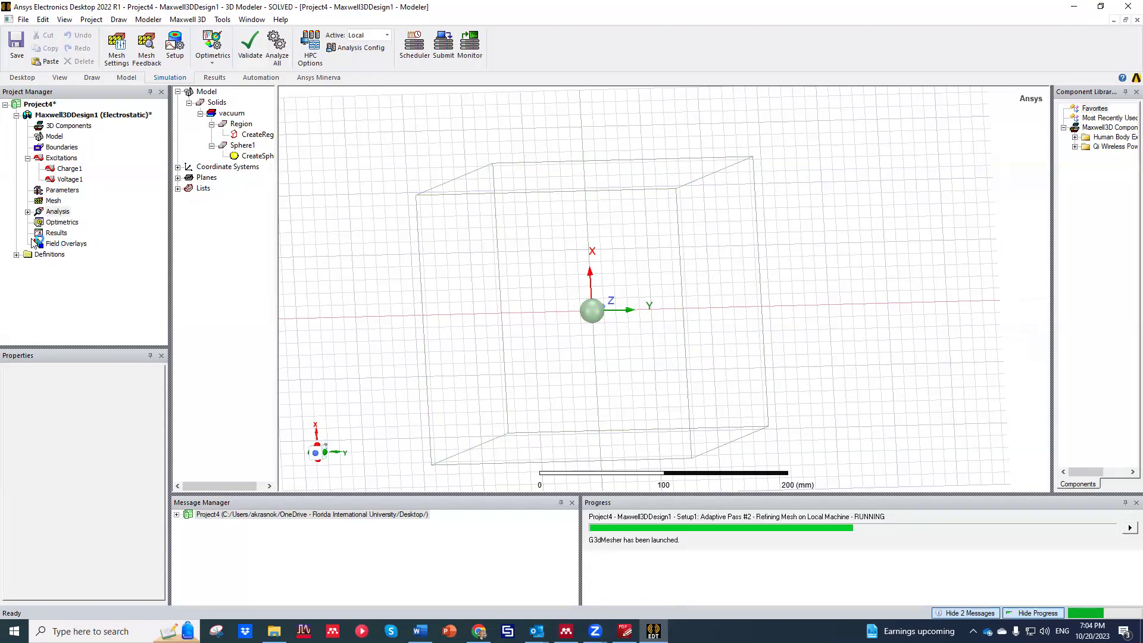
Review the convergence of Setup1 by plotting Energy Error (%) against Pass in the solution data.
click(207, 78)
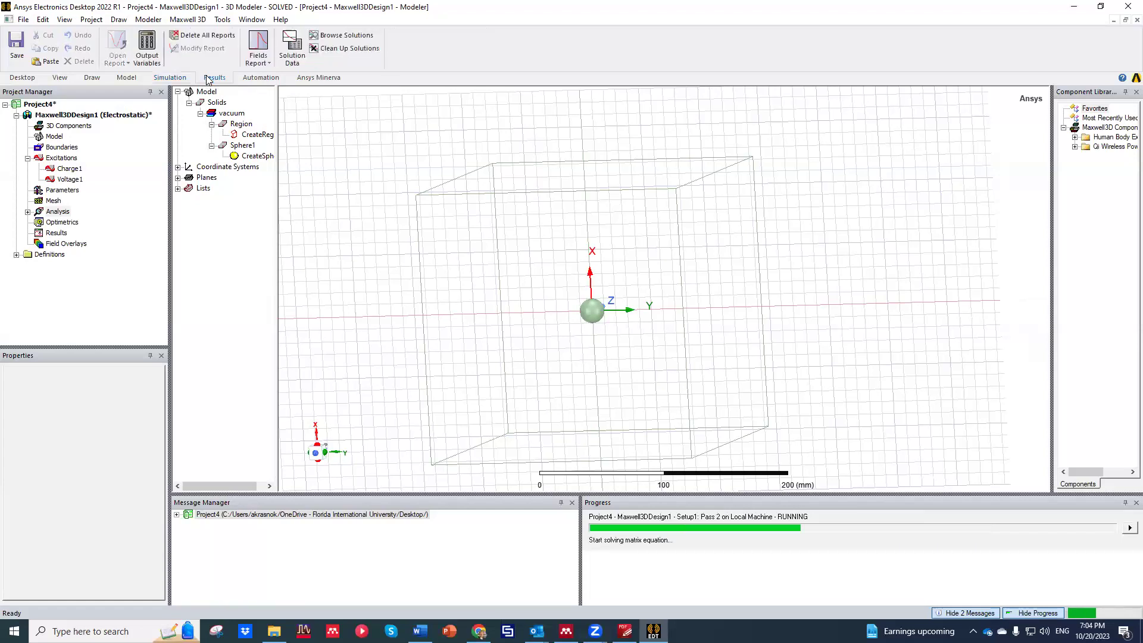
click(297, 40)
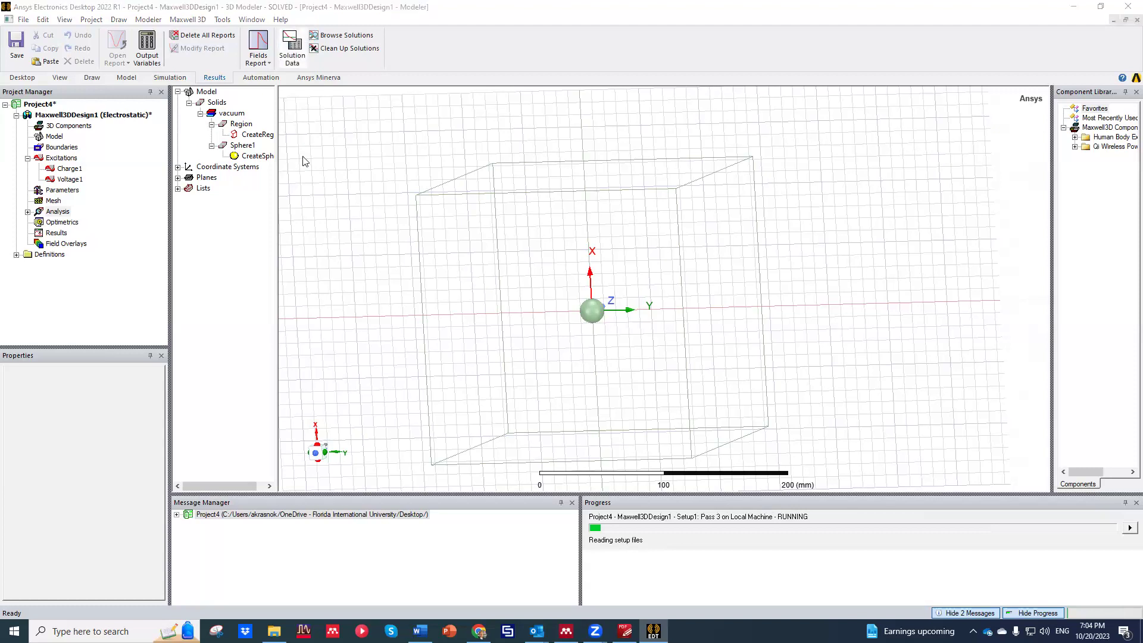
drag(490, 160, 358, 140)
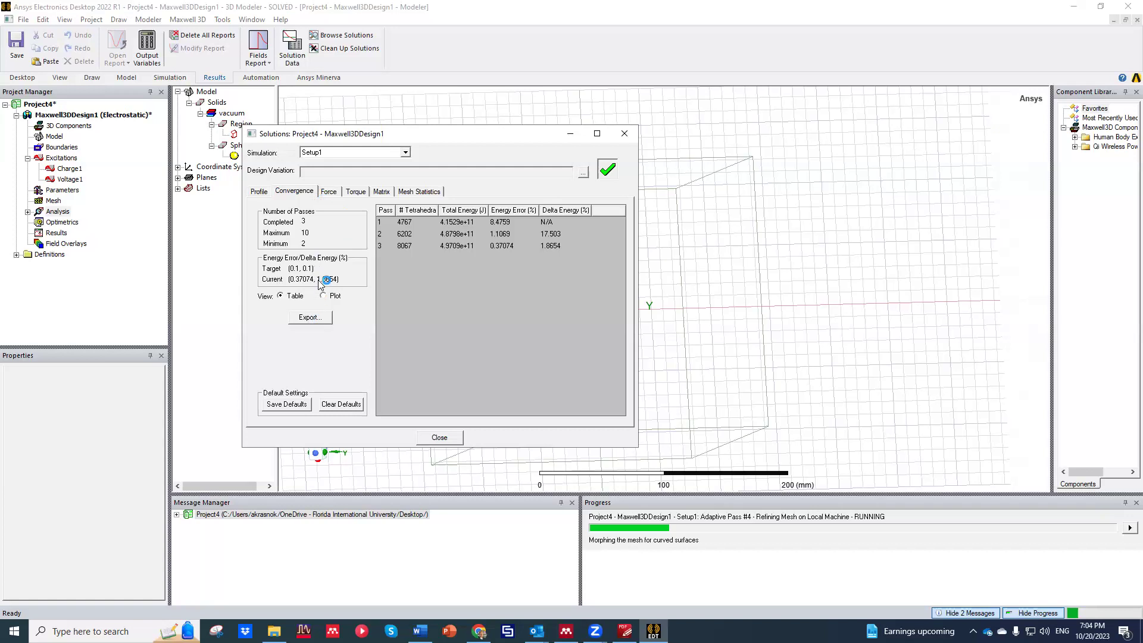
click(323, 296)
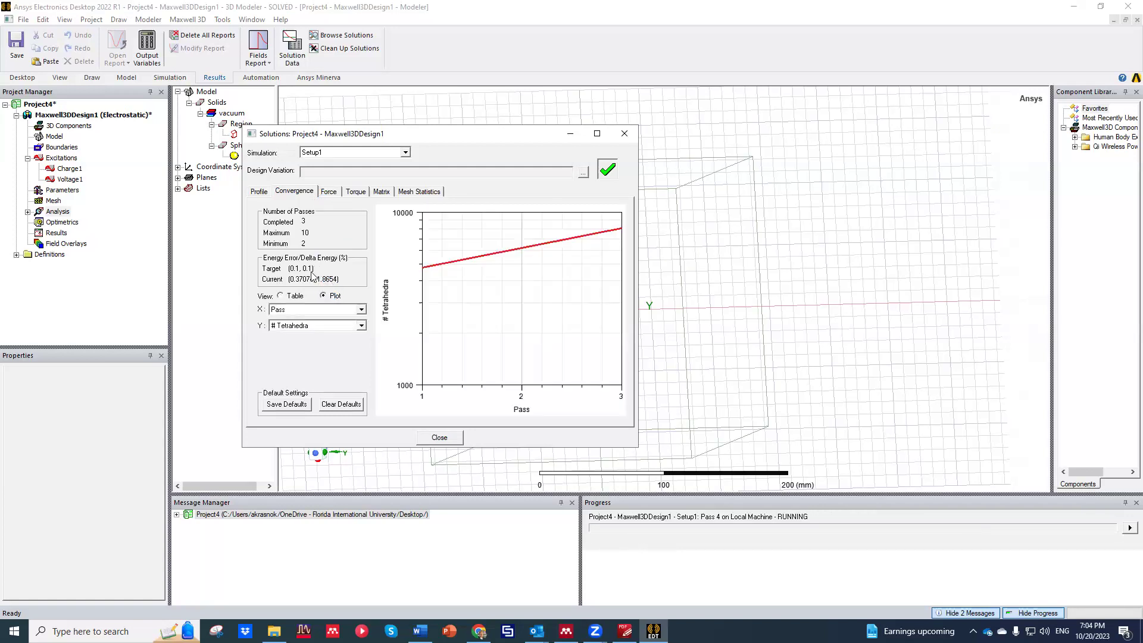
click(314, 325)
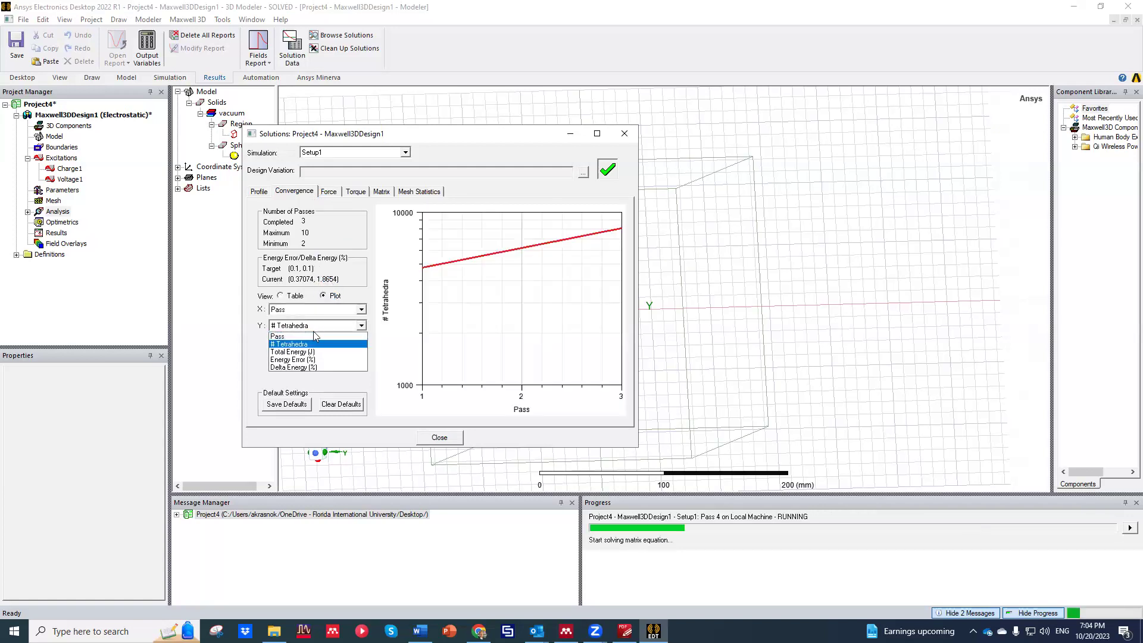
click(298, 360)
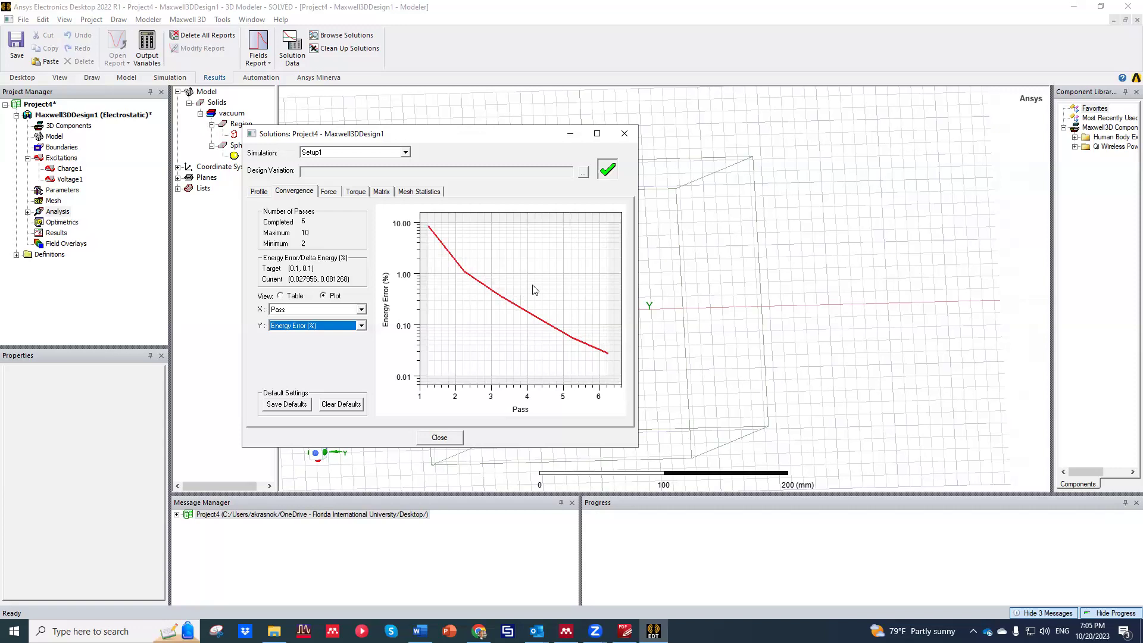
click(625, 133)
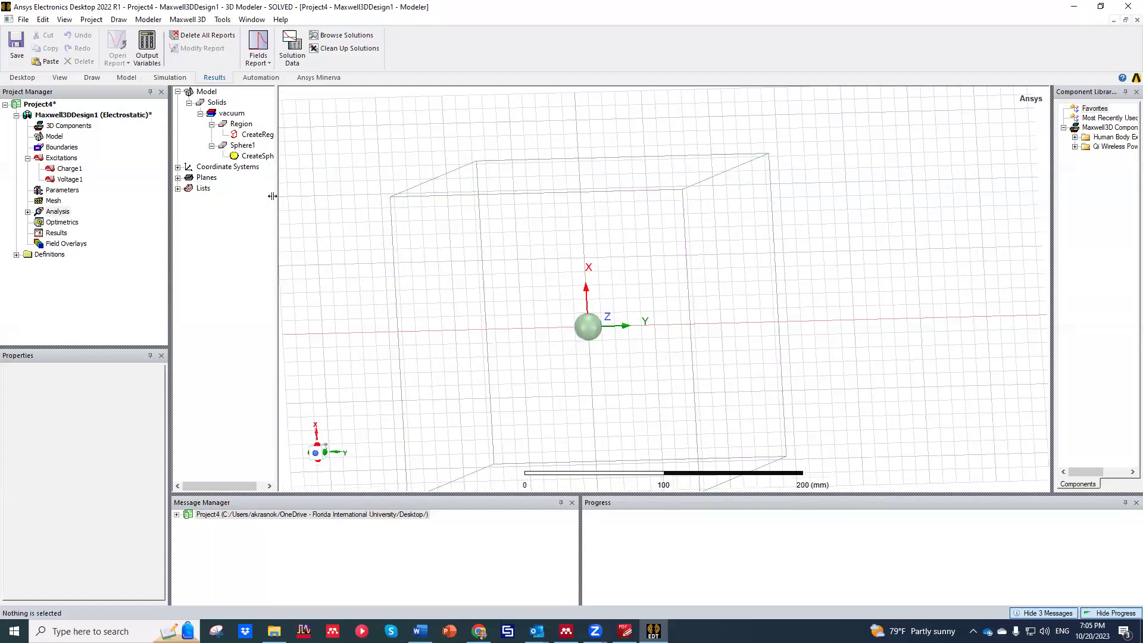
Expand the model's planes and lists and preview the Global XZ, YZ and XY planes in the model.
click(177, 188)
click(177, 177)
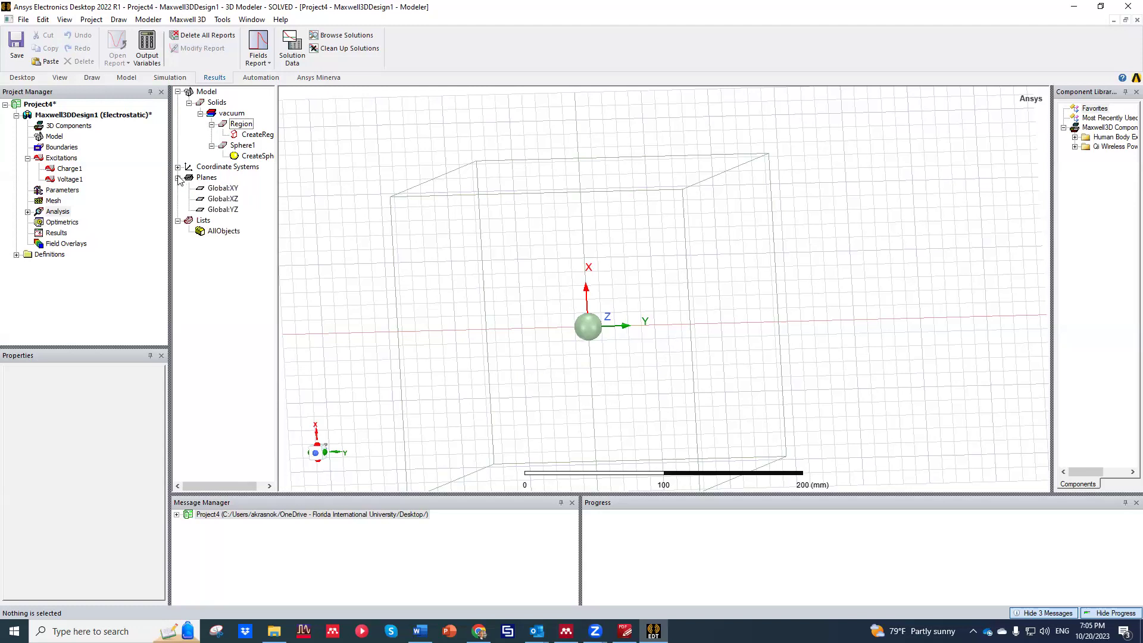
click(224, 199)
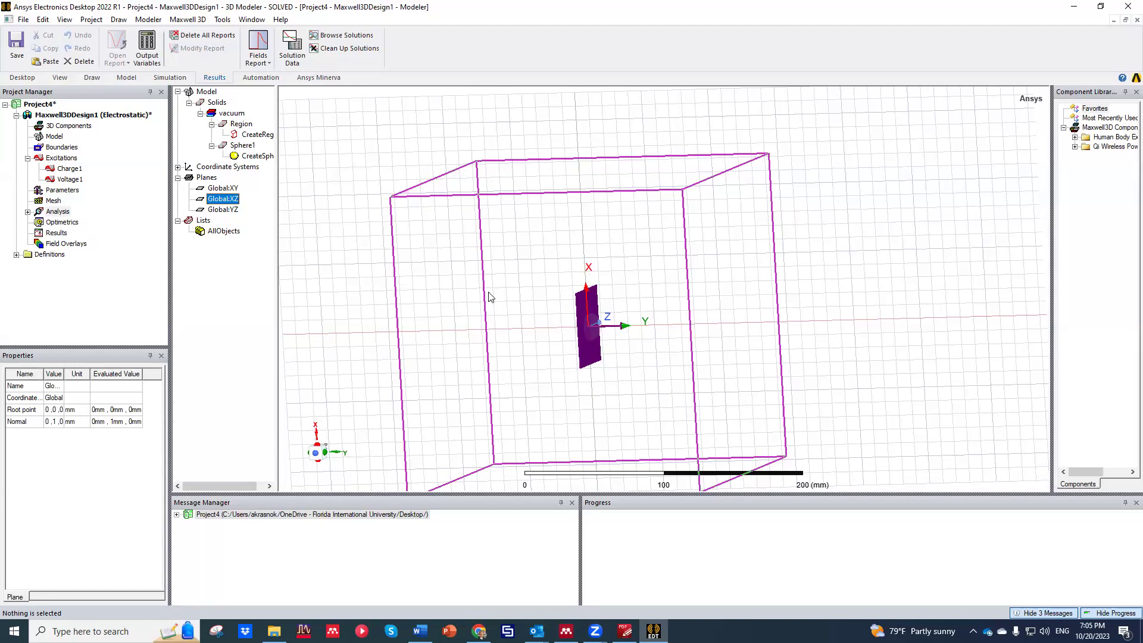
click(217, 209)
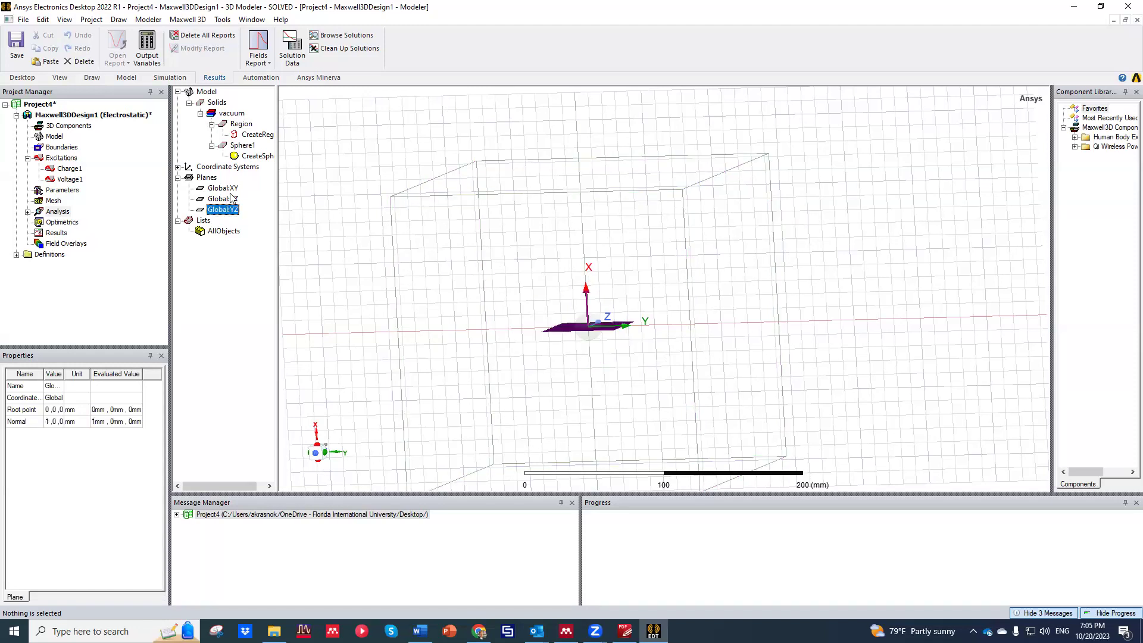
click(233, 188)
mouse_move(404, 257)
mouse_down()
mouse_move(467, 258)
mouse_move(405, 288)
mouse_move(411, 250)
mouse_up()
click(206, 179)
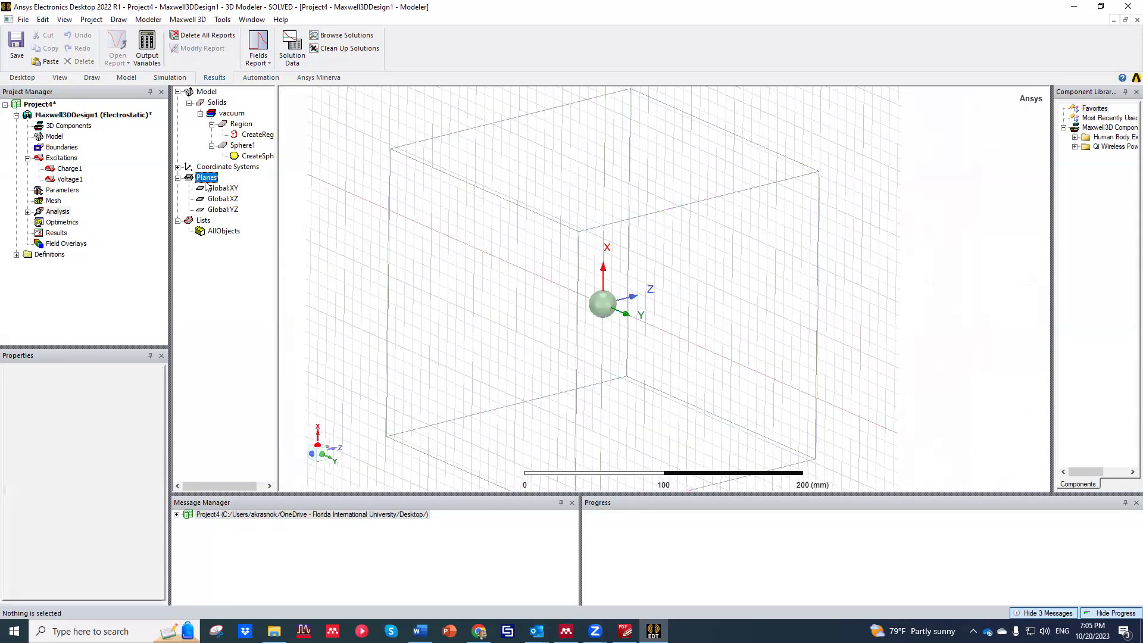
Create a Mag_E field plot on the Global:XY plane using the Setup1 LastAdaptive solution.
click(223, 188)
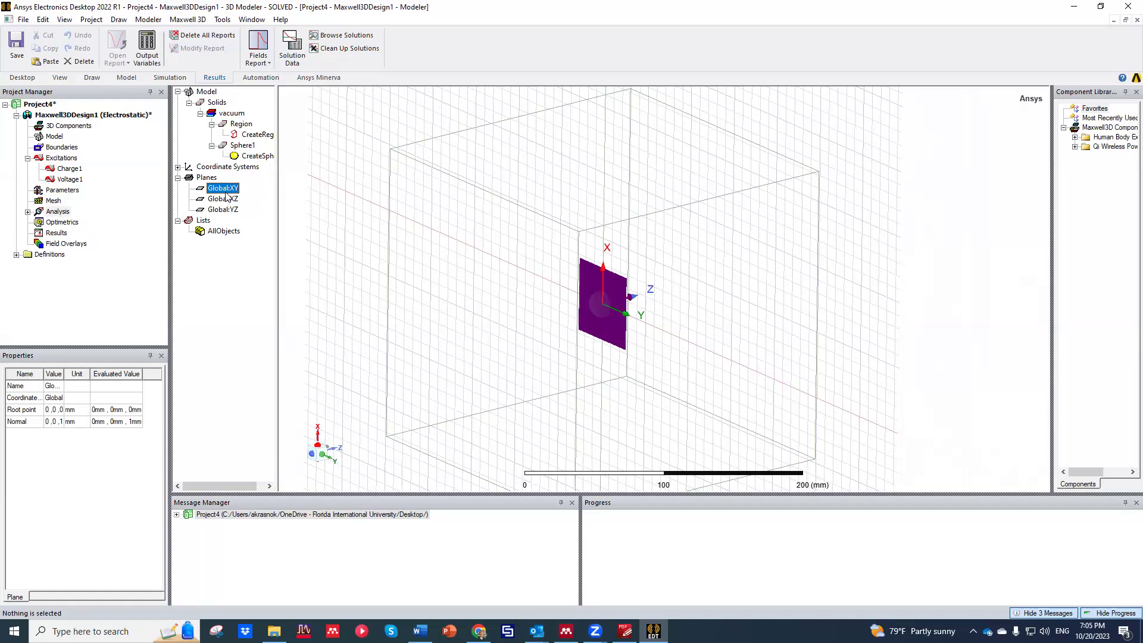
right_click(331, 192)
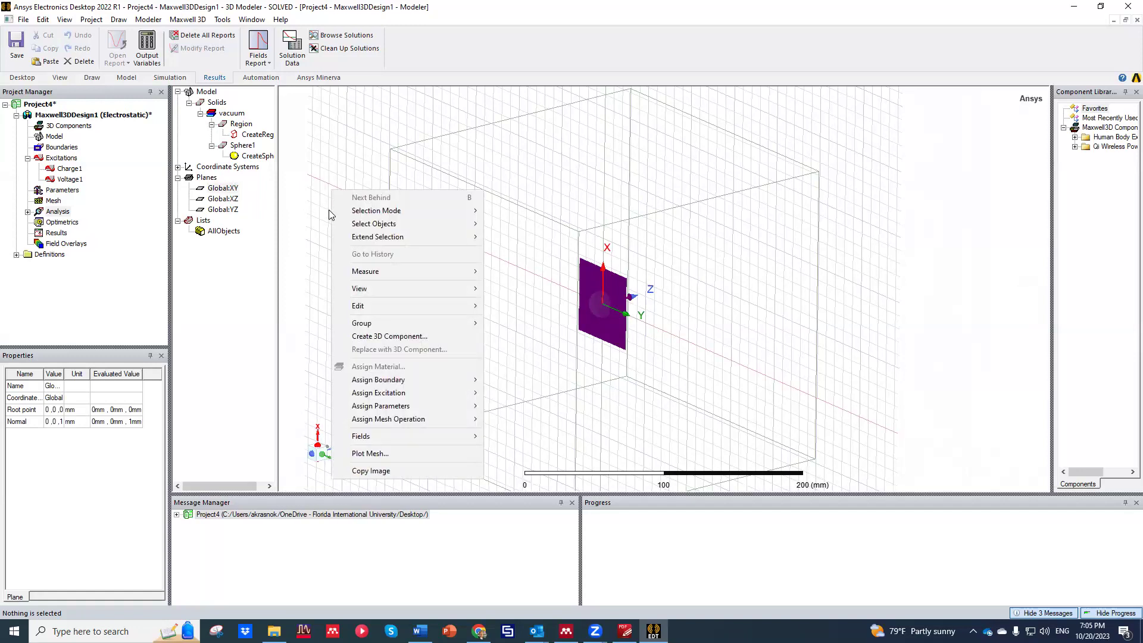
mouse_move(375, 441)
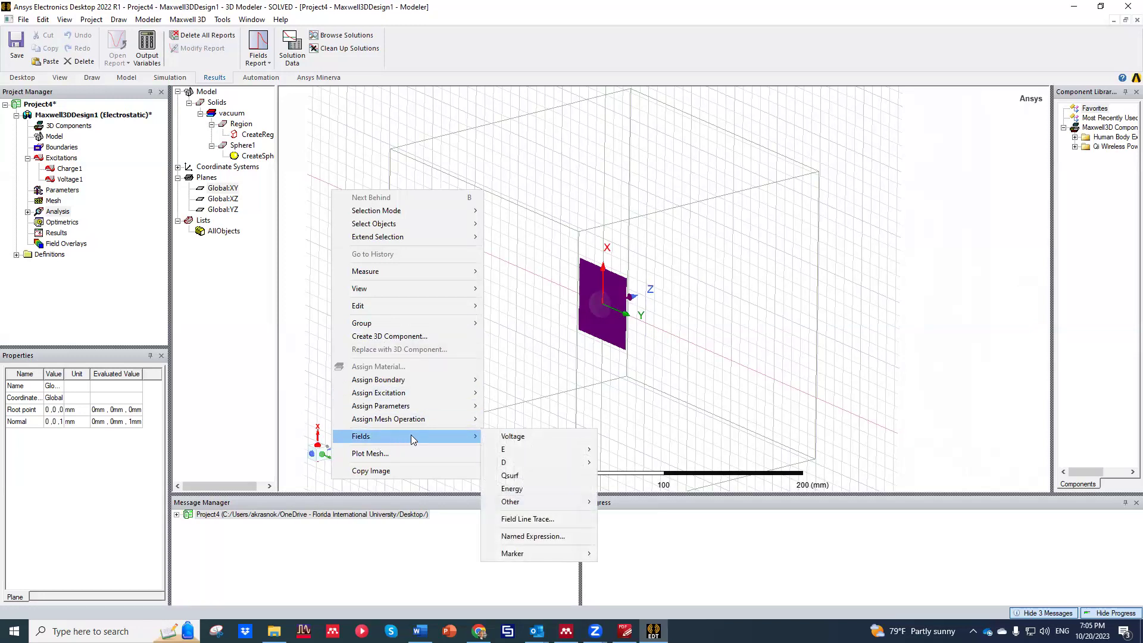
mouse_move(551, 451)
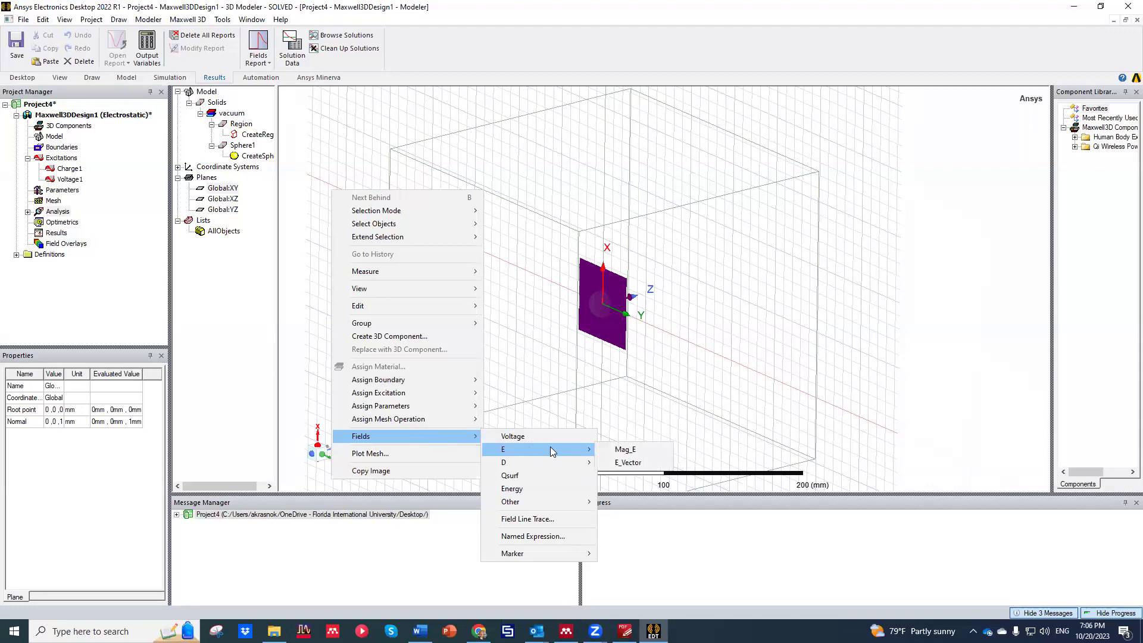
click(637, 454)
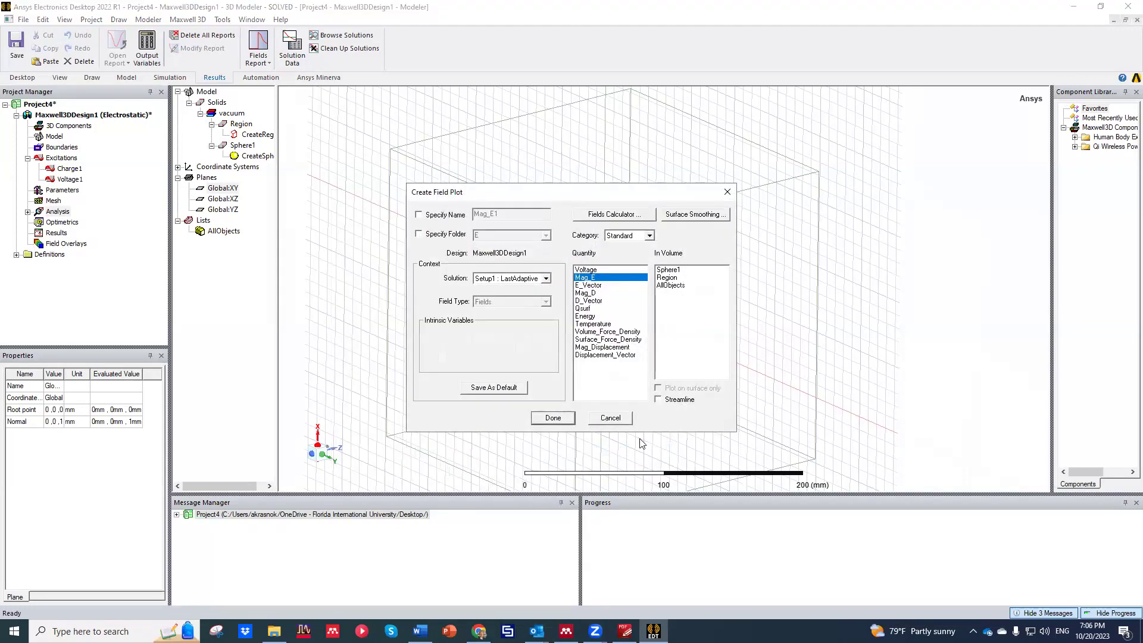
click(553, 418)
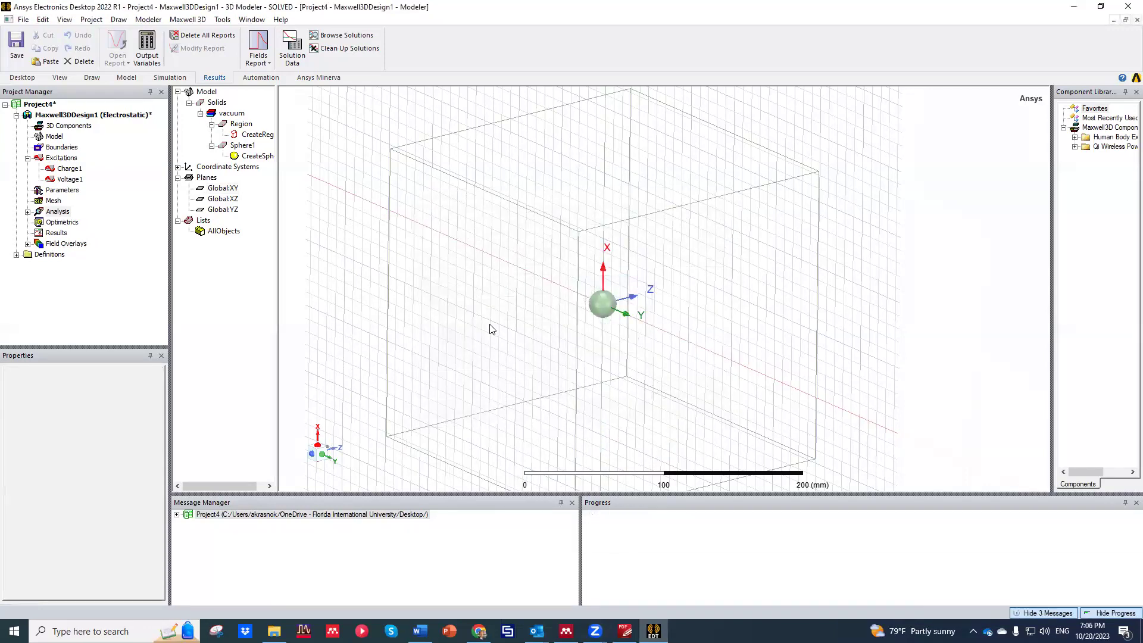
drag(541, 277, 634, 302)
scroll(614, 309, up, 4)
scroll(634, 305, down, 2)
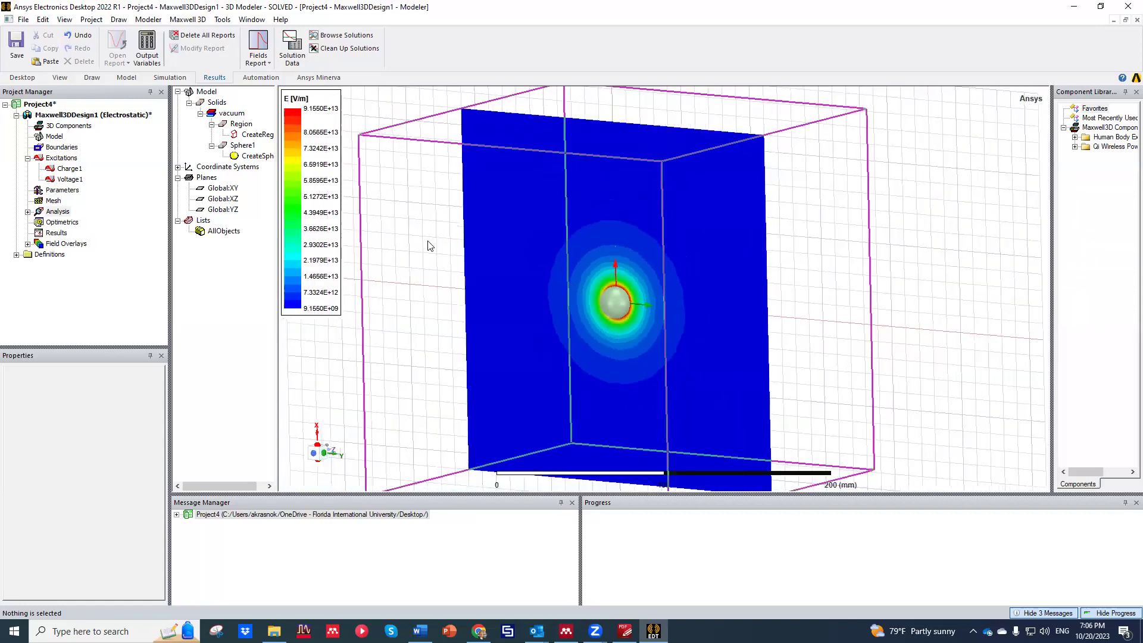
Create an E_Vector field plot on the Global:YZ plane using the Setup1 LastAdaptive solution.
click(225, 209)
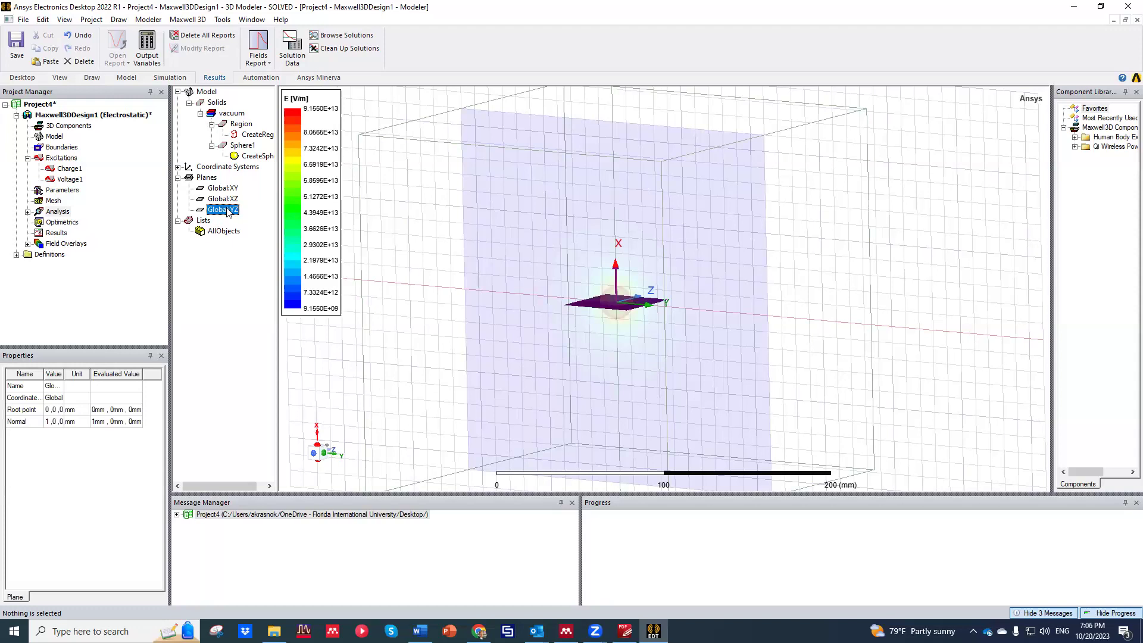
right_click(228, 212)
right_click(358, 112)
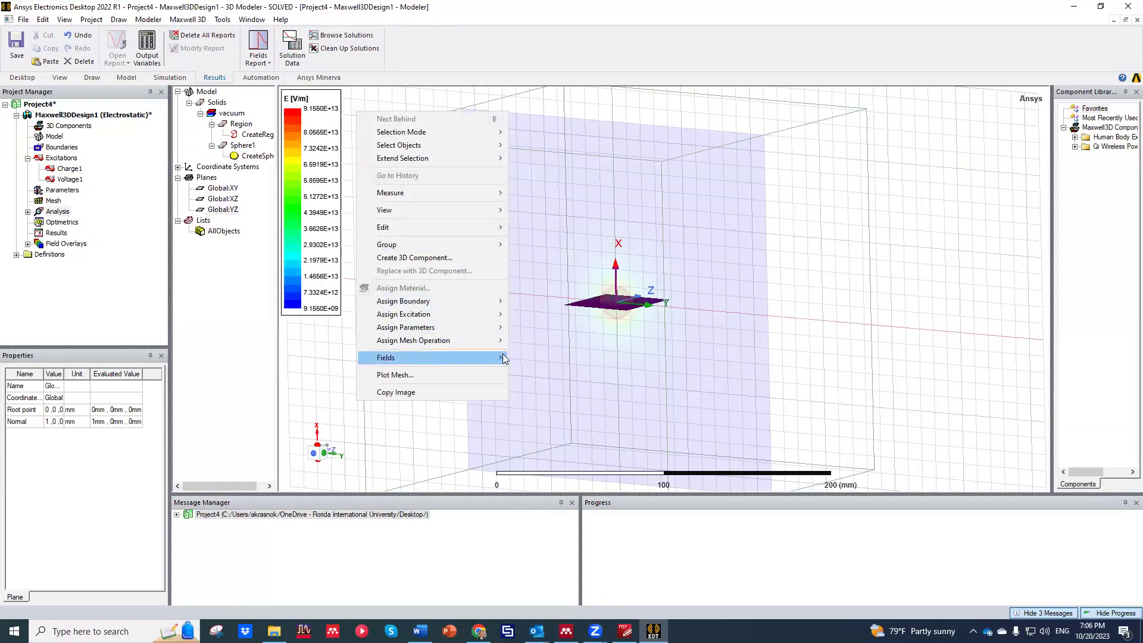
mouse_move(503, 358)
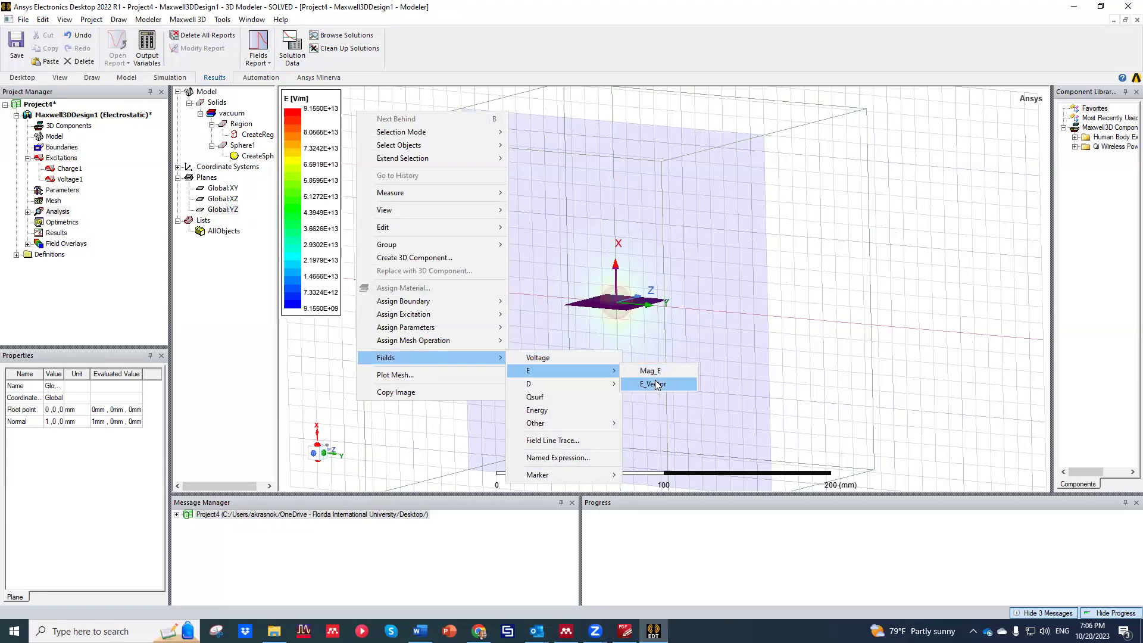
click(657, 384)
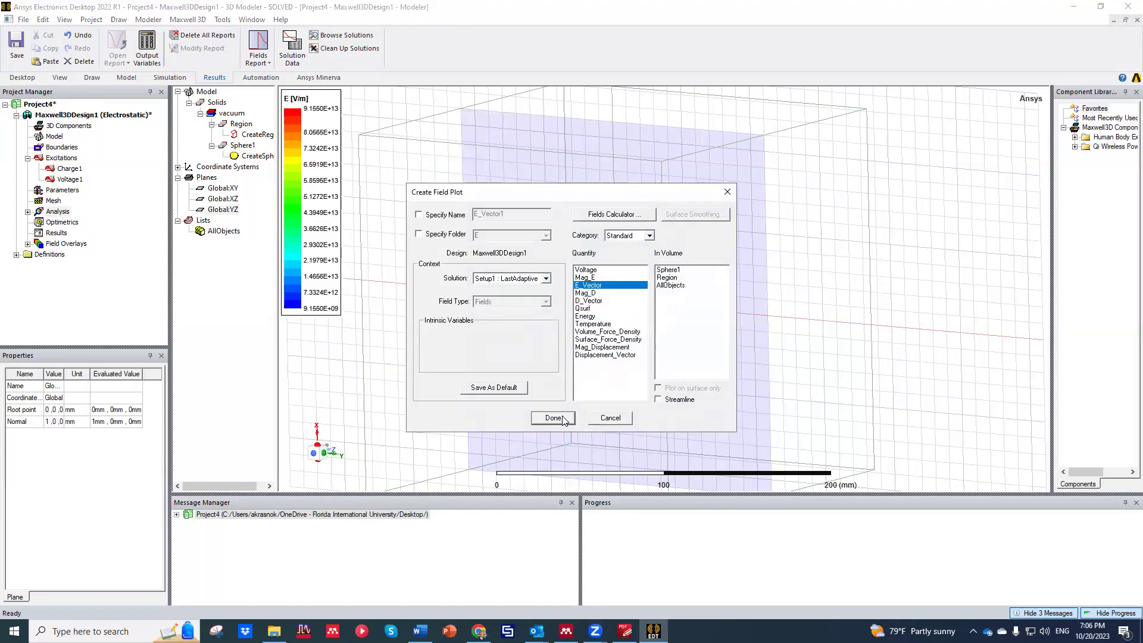
click(553, 419)
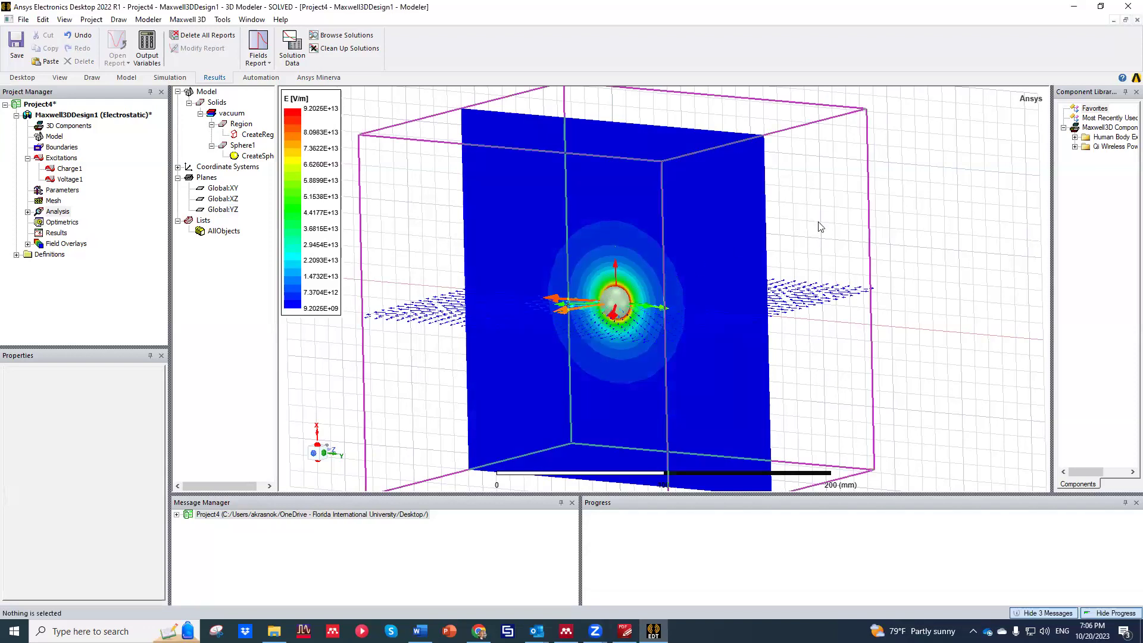
drag(873, 266, 506, 239)
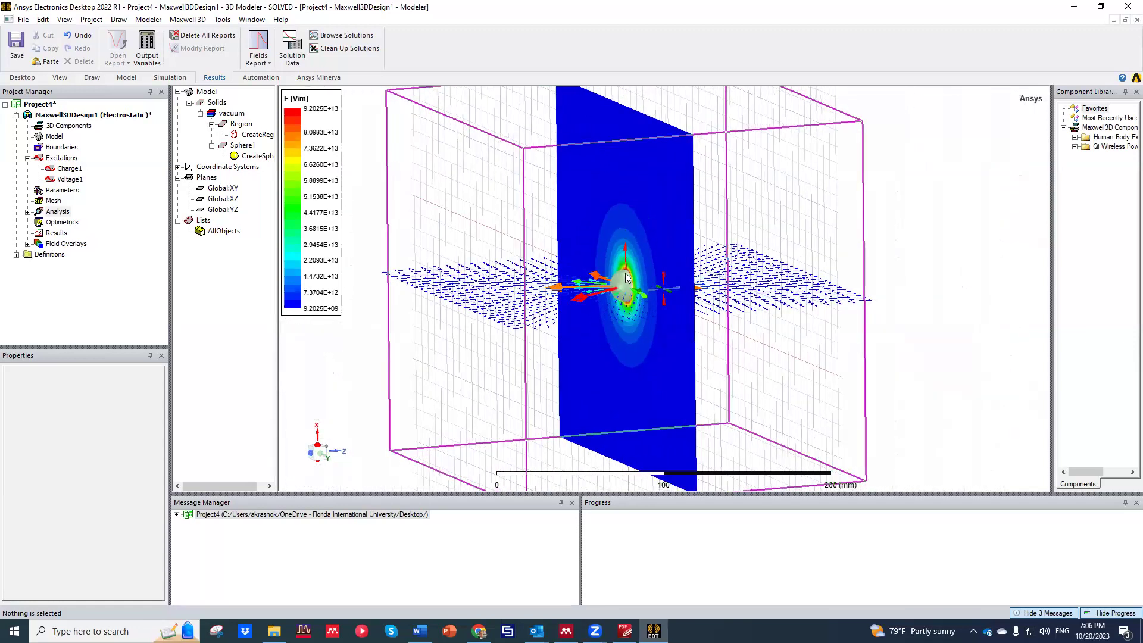
scroll(425, 212, up, 3)
scroll(425, 213, down, 3)
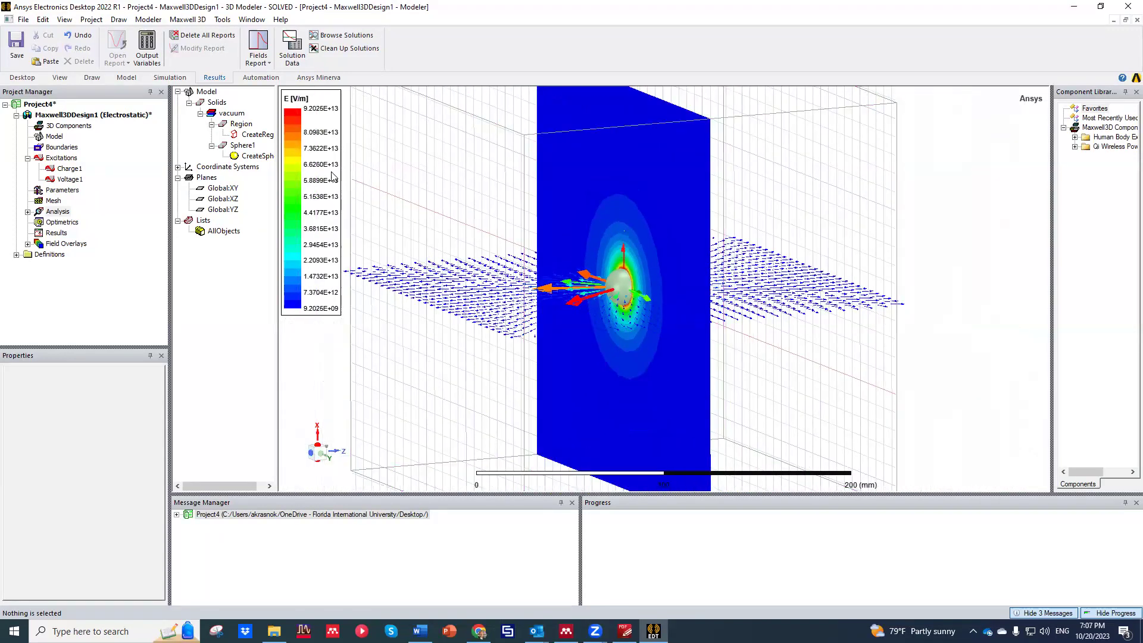
Try the Uniform and Ramp color map types on the E field plots and return to the Rainbow Spectrum.
double_click(333, 176)
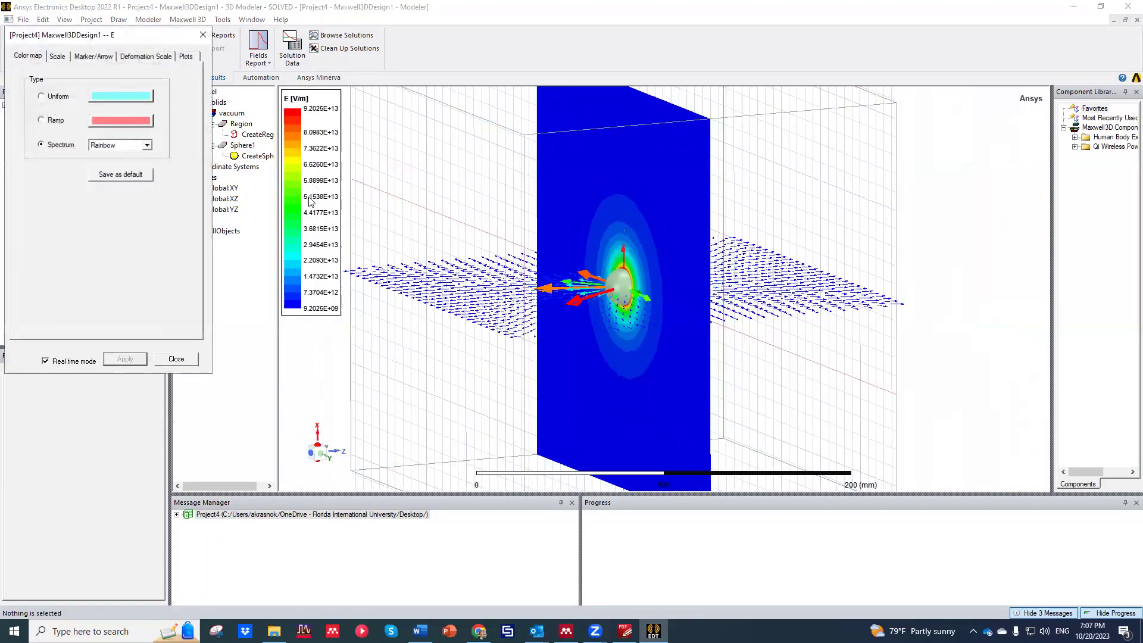
click(42, 97)
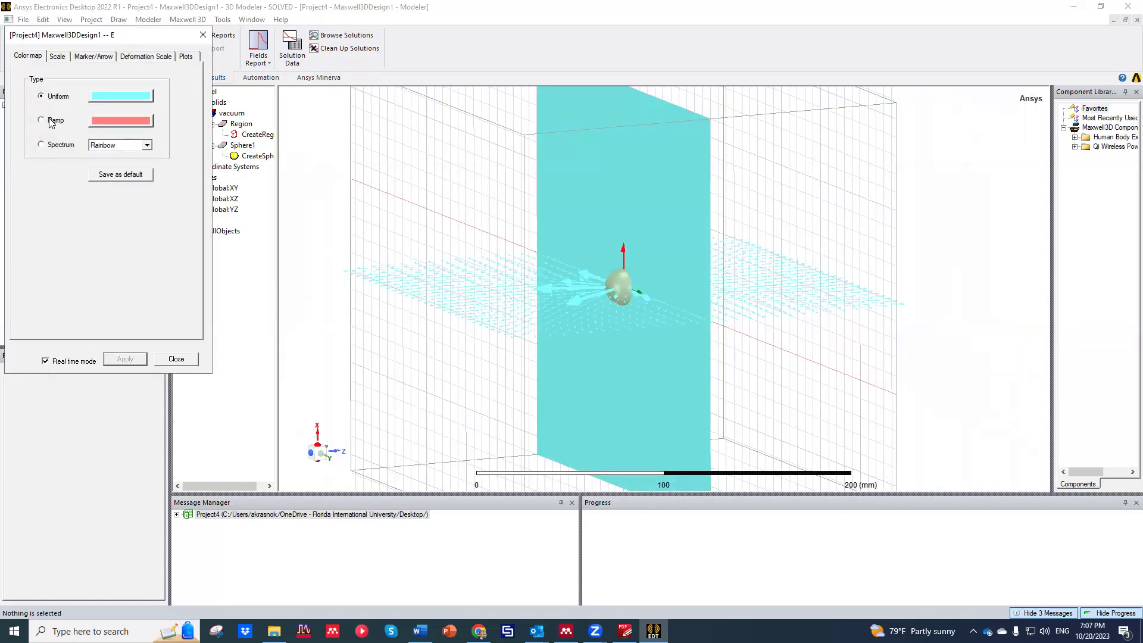
click(42, 120)
alt+drag(596, 256, 571, 262)
click(60, 146)
alt+drag(476, 206, 512, 262)
Open the scale settings of the E field plots and examine the vector field from above.
click(57, 56)
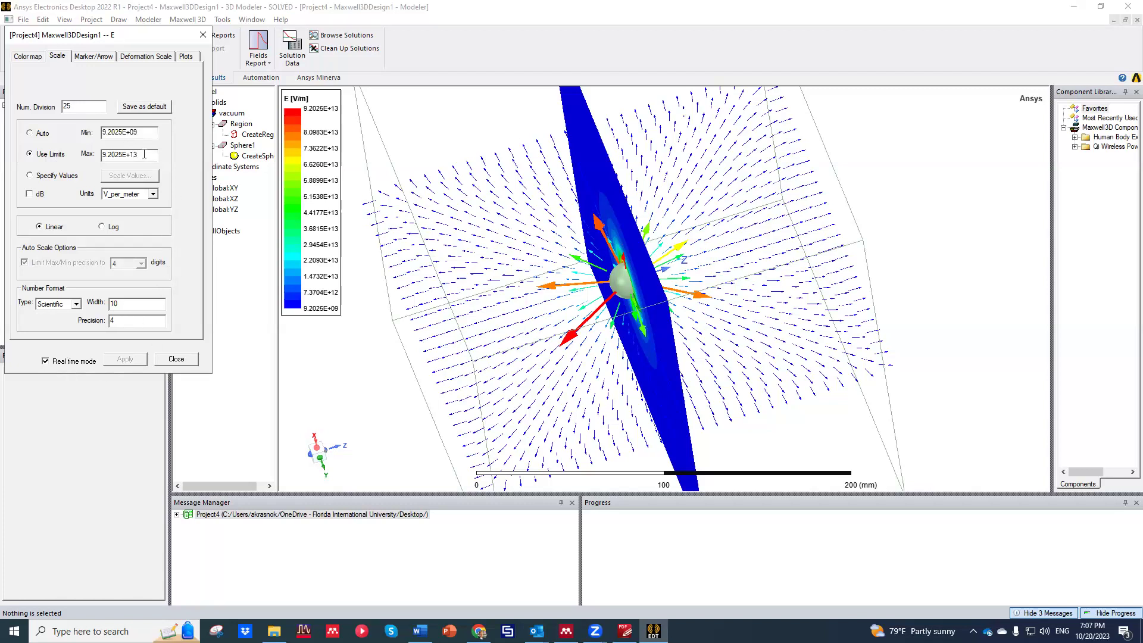
alt+drag(487, 235, 651, 273)
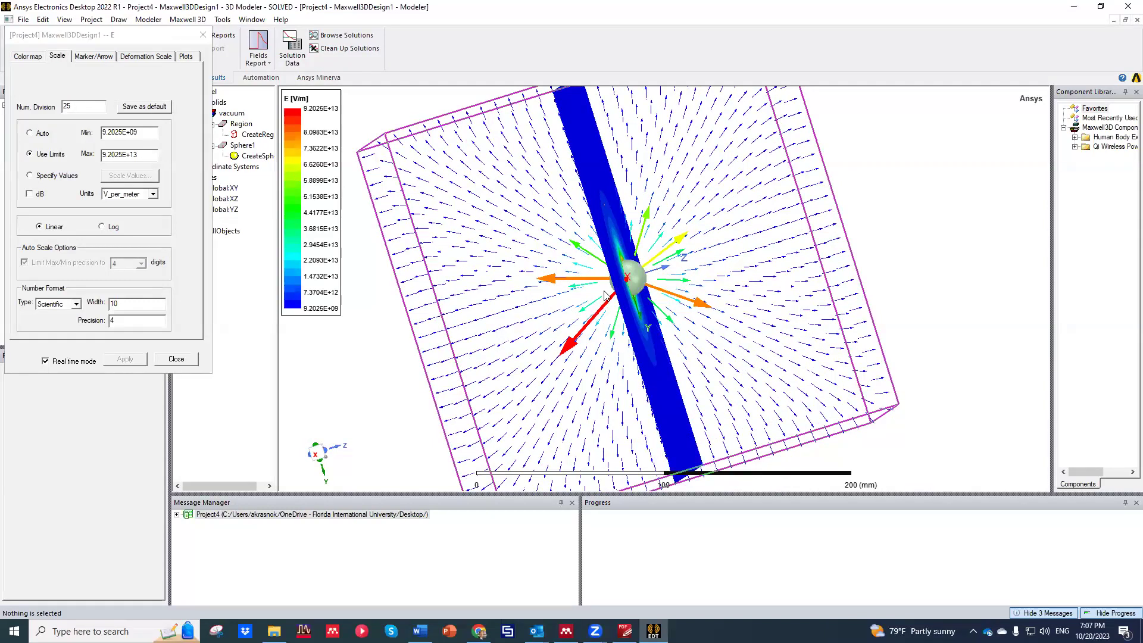